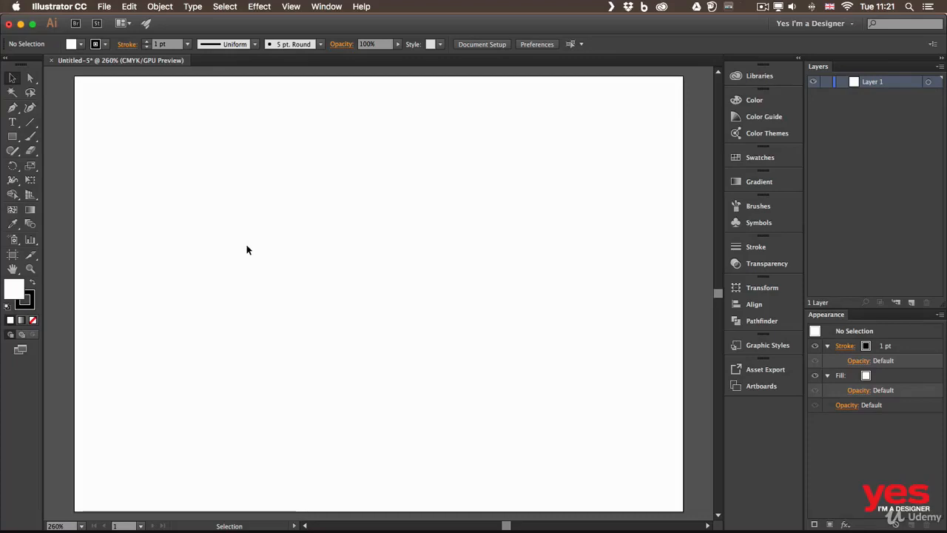
# - Detach the shape tools group as a floating toolbar and place it over the artboard's upper-left corner
pyautogui.click(12, 141)
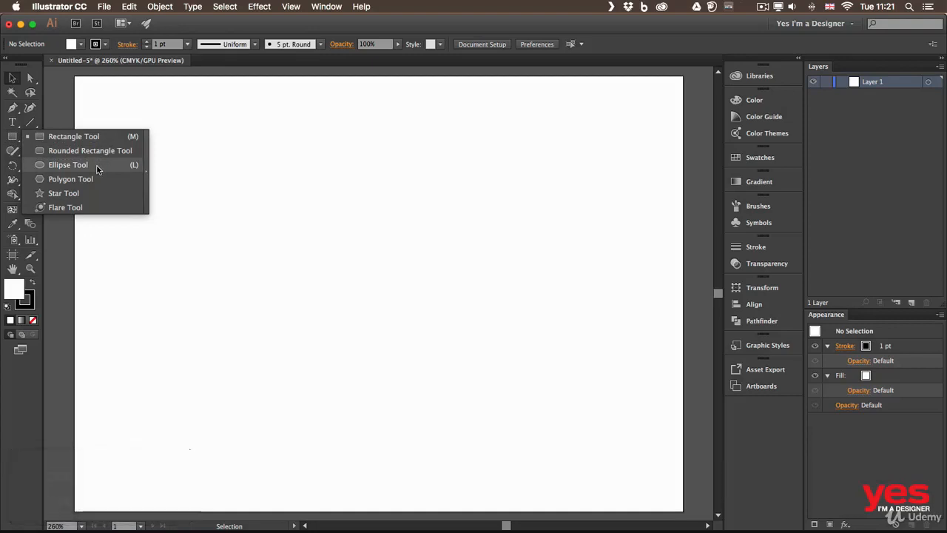
pyautogui.click(13, 141)
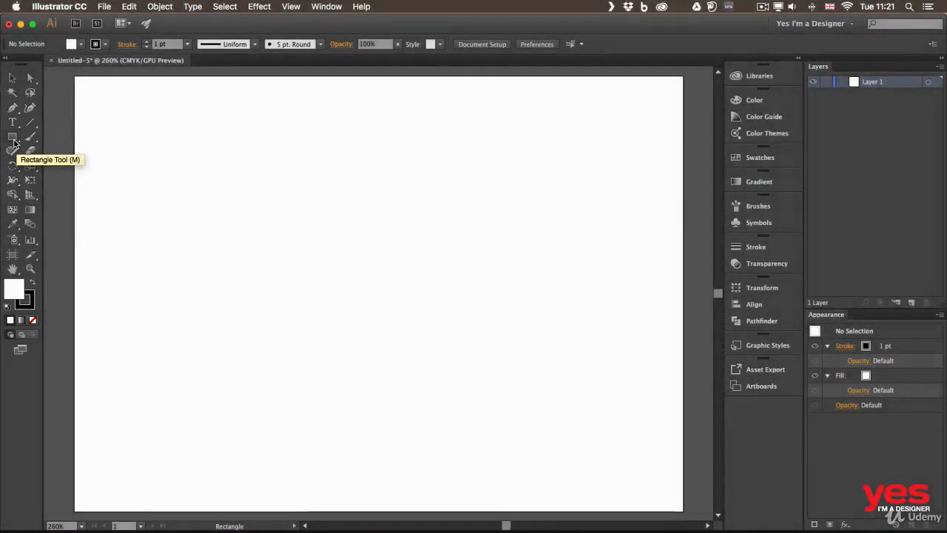
pyautogui.click(13, 140)
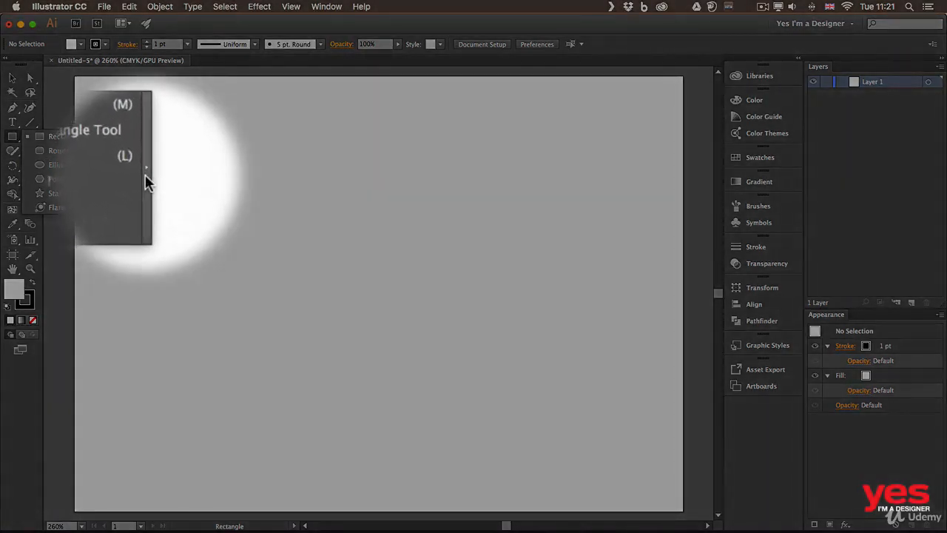
pyautogui.click(145, 176)
pyautogui.moveTo(113, 163); pyautogui.dragTo(124, 93)
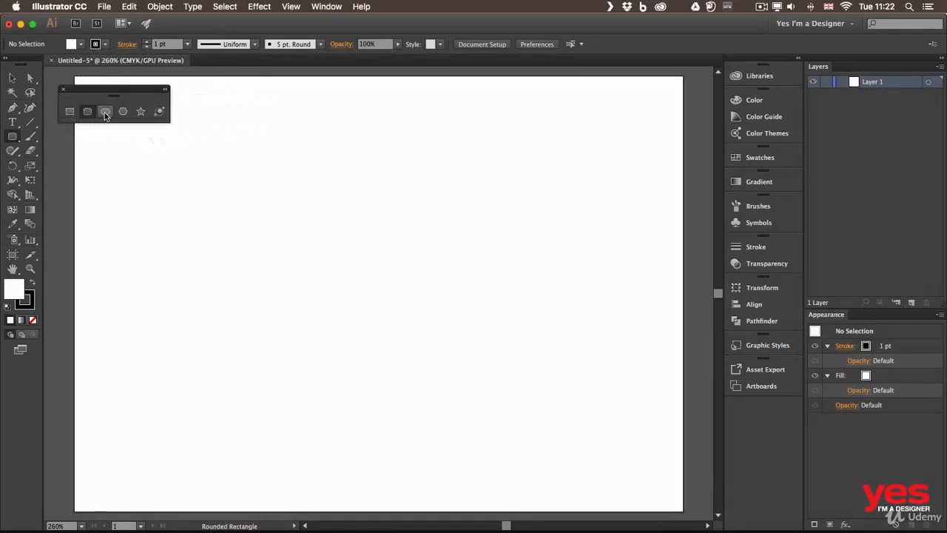
# - Draw a rectangle about 20.5 mm wide and 27.4 mm high in the artboard's upper-left area
pyautogui.click(104, 112)
pyautogui.click(122, 113)
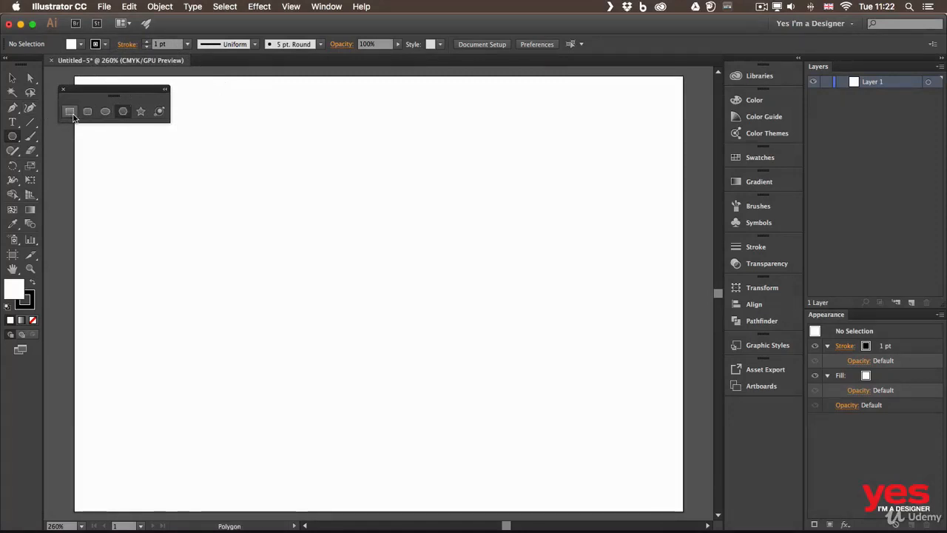
pyautogui.click(71, 113)
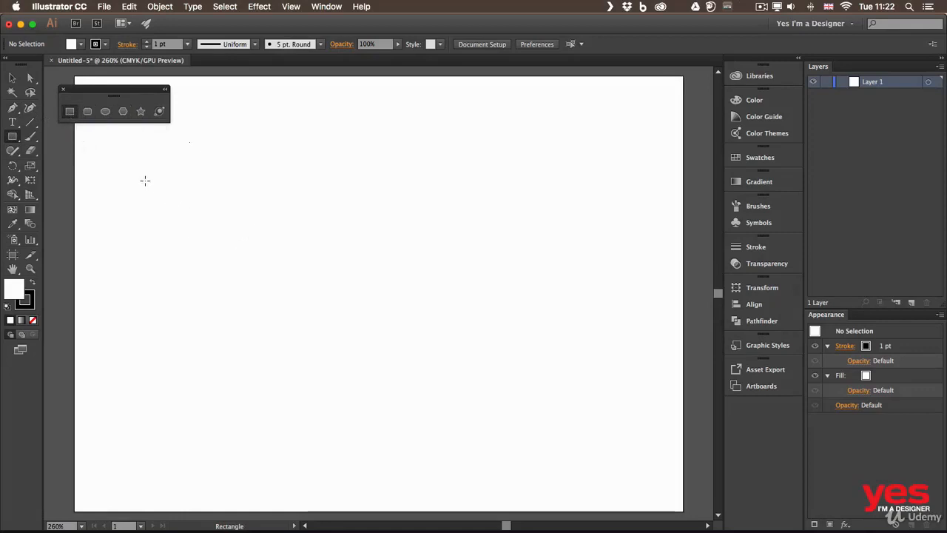
pyautogui.moveTo(140, 168)
pyautogui.mouseDown()
pyautogui.moveTo(162, 264)
pyautogui.moveTo(201, 296)
pyautogui.moveTo(229, 288)
pyautogui.mouseUp()
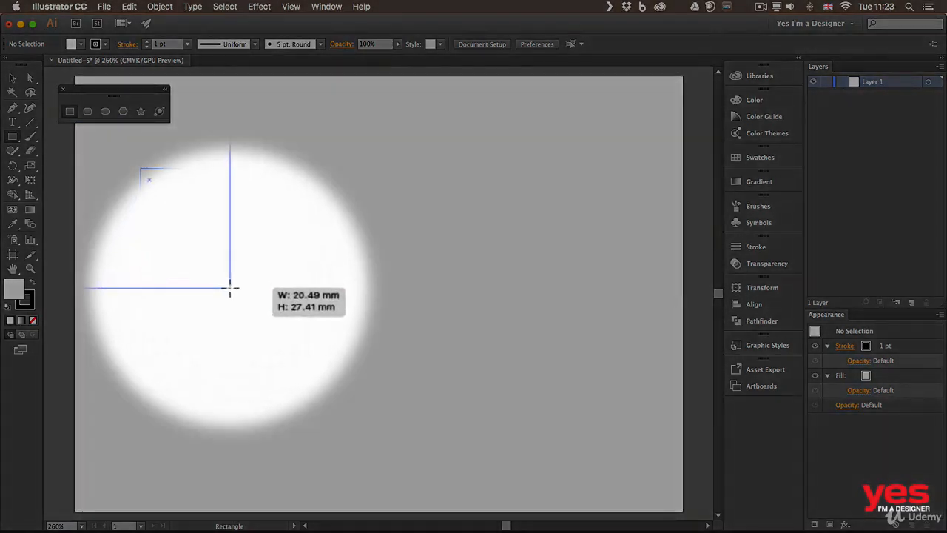
pyautogui.moveTo(230, 288); pyautogui.dragTo(230, 288)
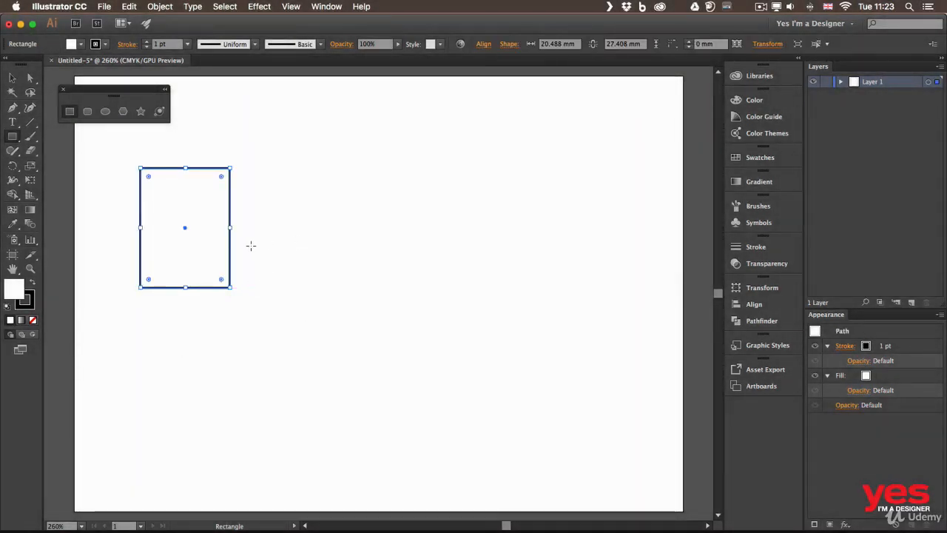
# - Create a second rectangle of exactly 20 mm by 20 mm beside the first one
pyautogui.click(305, 206)
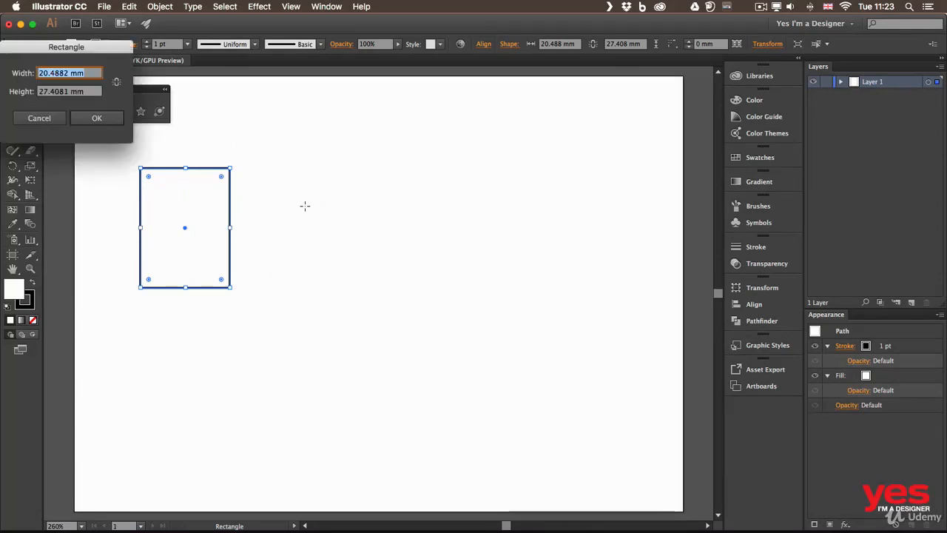
pyautogui.moveTo(89, 51); pyautogui.dragTo(372, 102)
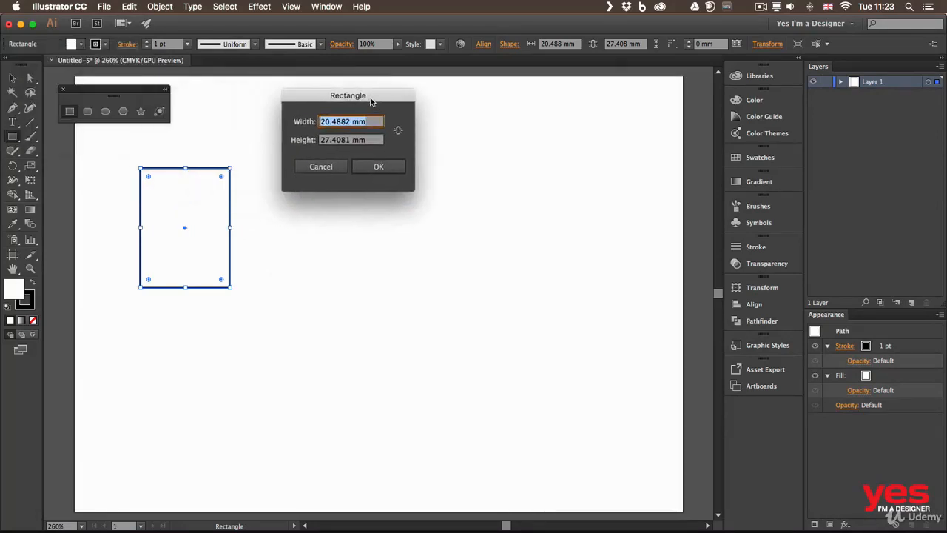
pyautogui.write('20')
pyautogui.press('Tab')
pyautogui.write('20')
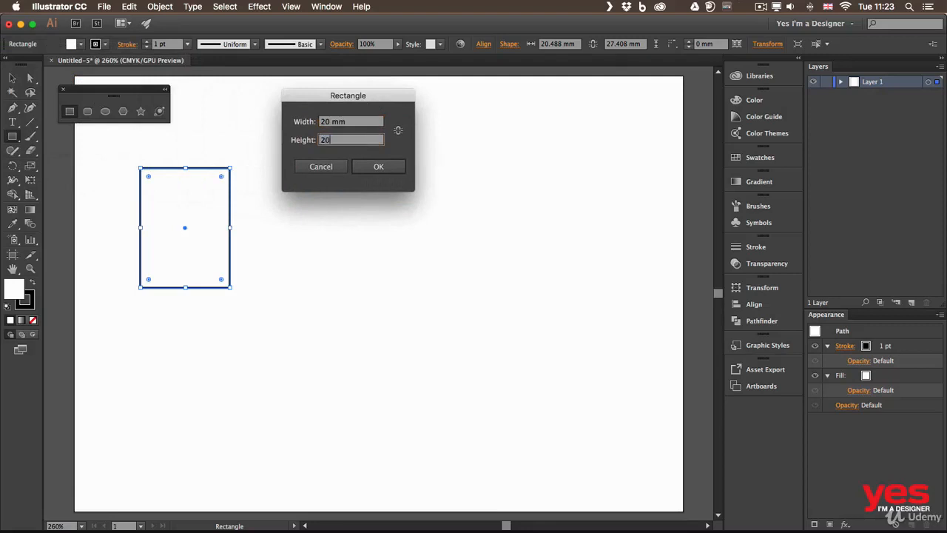
pyautogui.press('Return')
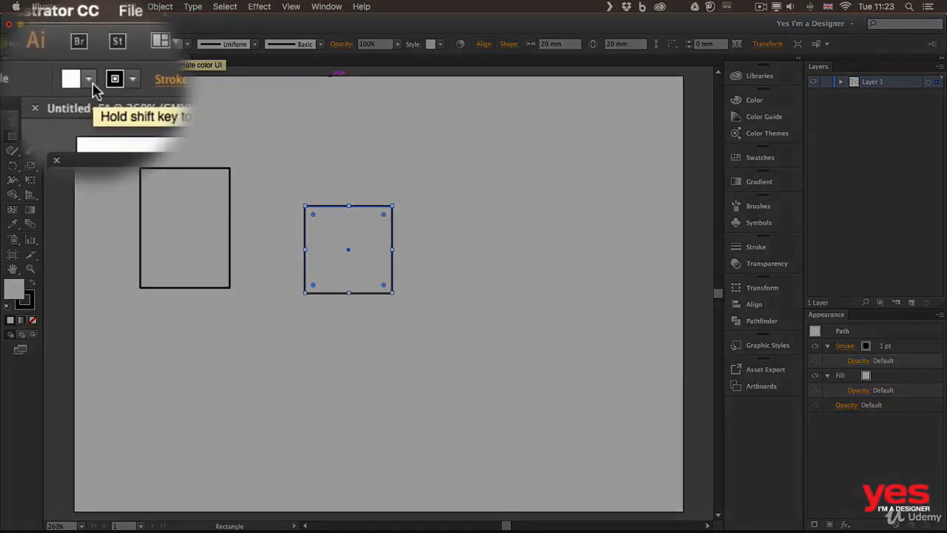
# - Give the 20 mm square a cyan-blue fill and a dark red stroke
pyautogui.click(81, 45)
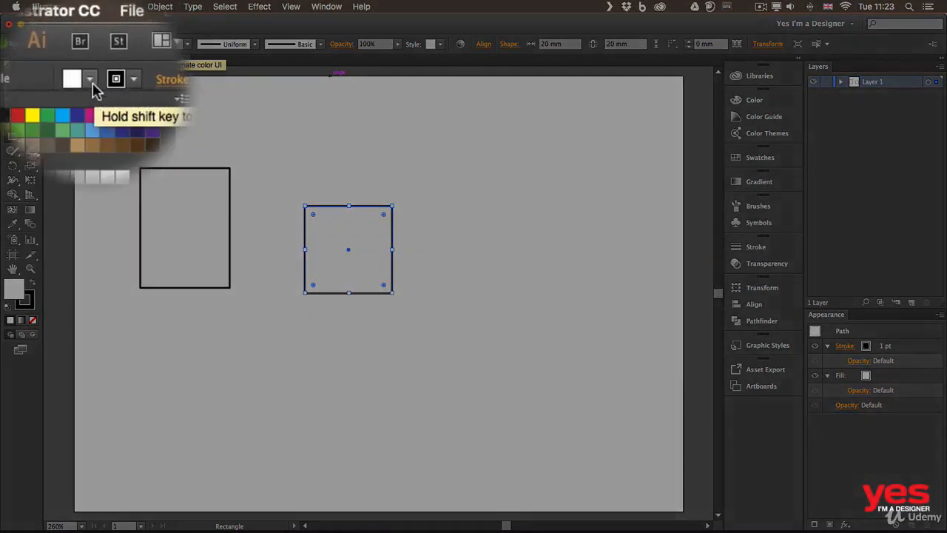
pyautogui.click(93, 96)
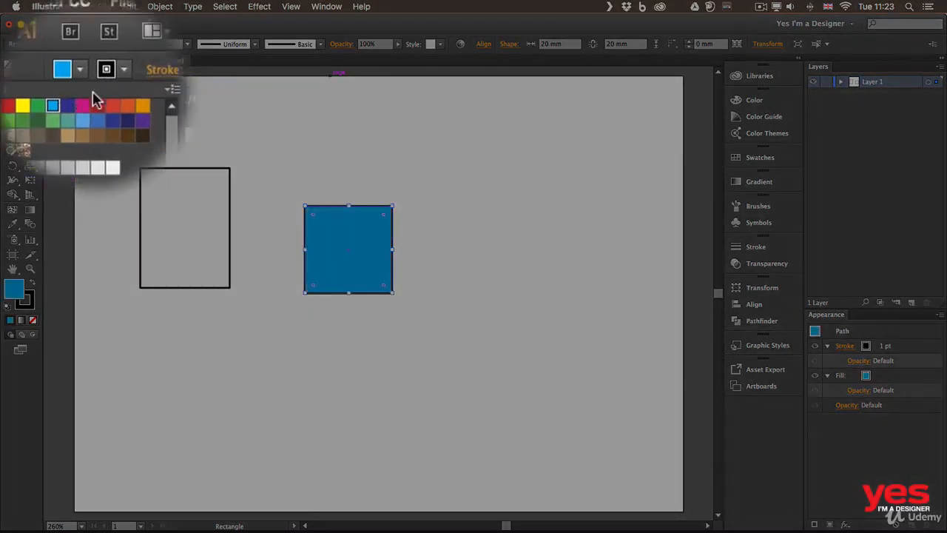
pyautogui.click(124, 69)
pyautogui.click(106, 87)
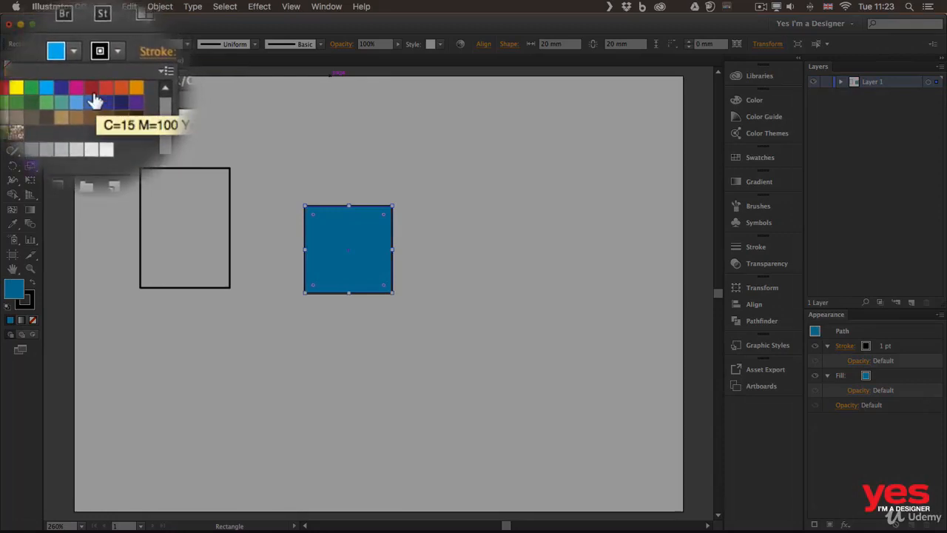
pyautogui.click(94, 97)
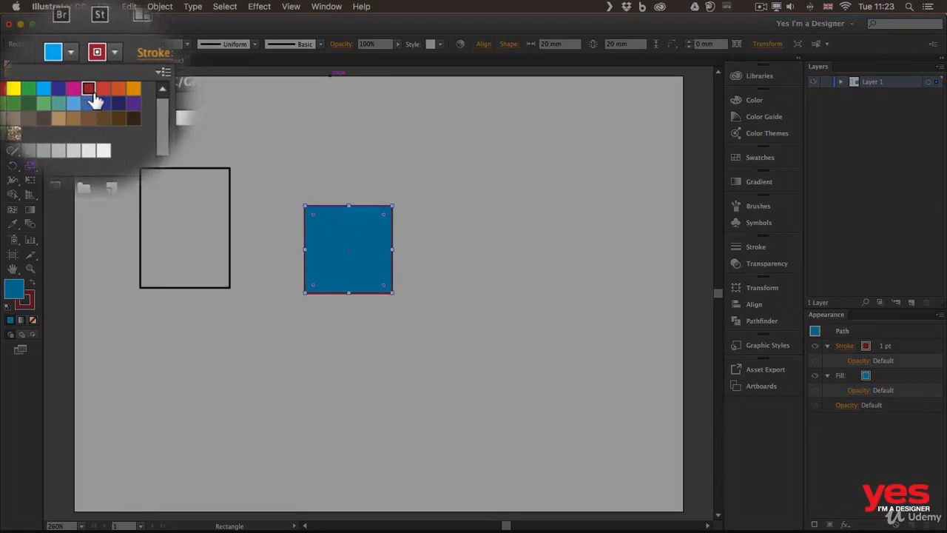
# - Increase the square's stroke weight to 5 pt
pyautogui.click(143, 75)
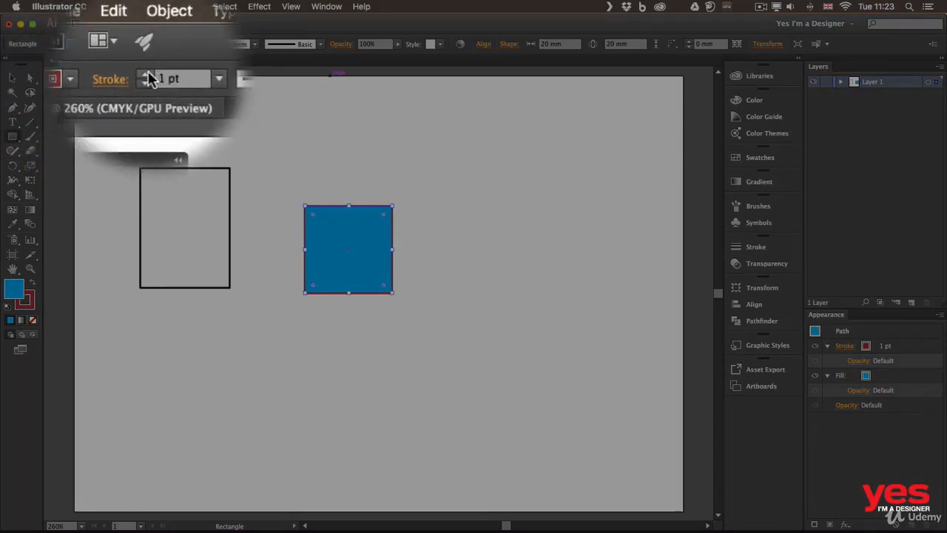
pyautogui.click(144, 75)
pyautogui.click(144, 75)
pyautogui.click(144, 74)
pyautogui.click(148, 75)
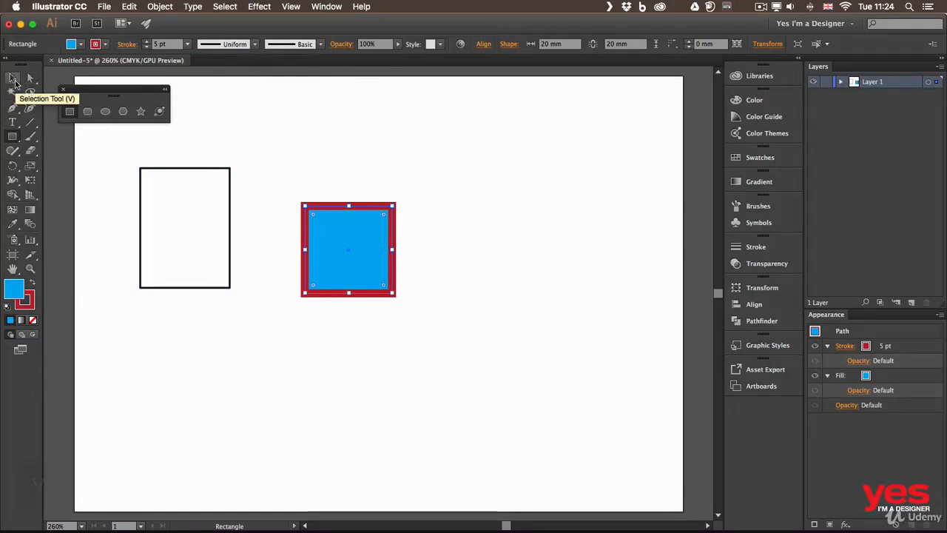
# - Try a yellow fill on the taller rectangle and replace it with None
pyautogui.press('v')
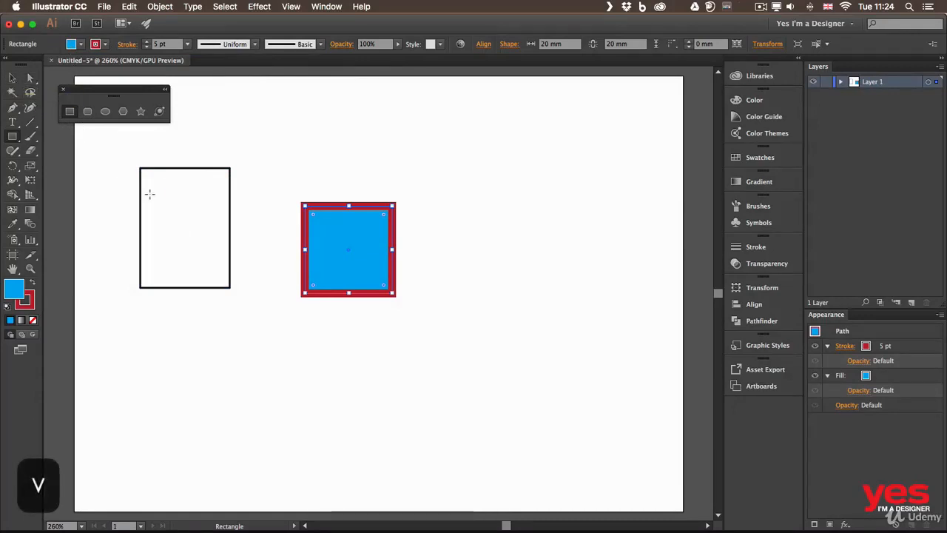
pyautogui.press('v')
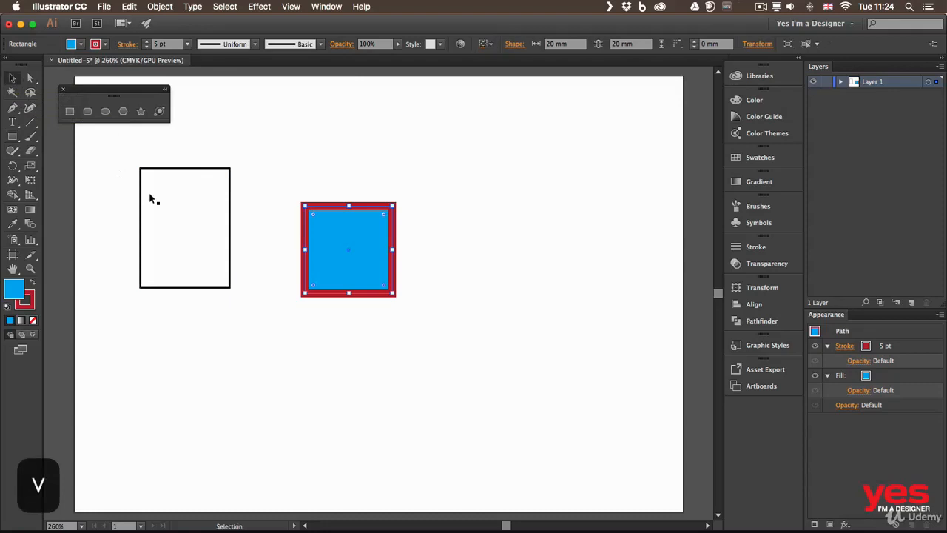
pyautogui.click(200, 173)
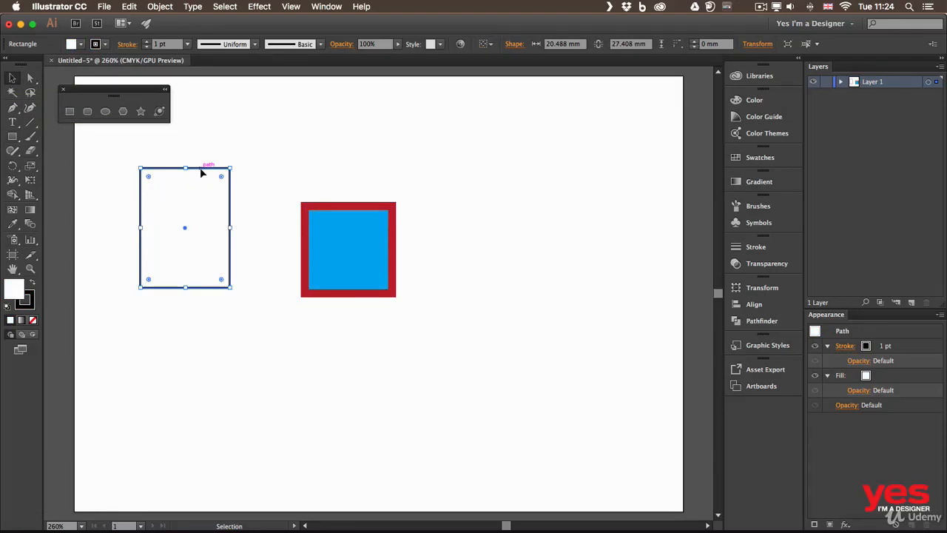
pyautogui.click(80, 45)
pyautogui.click(49, 65)
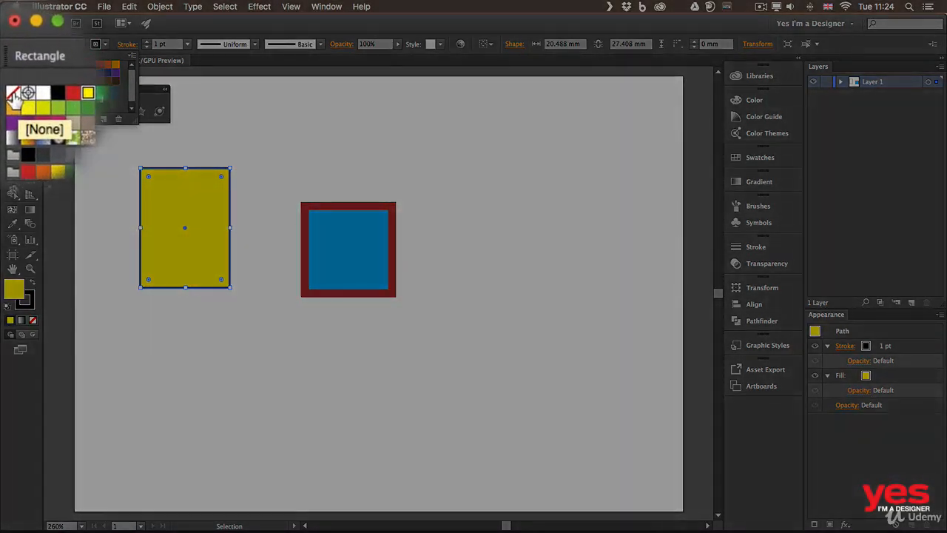
pyautogui.click(8, 66)
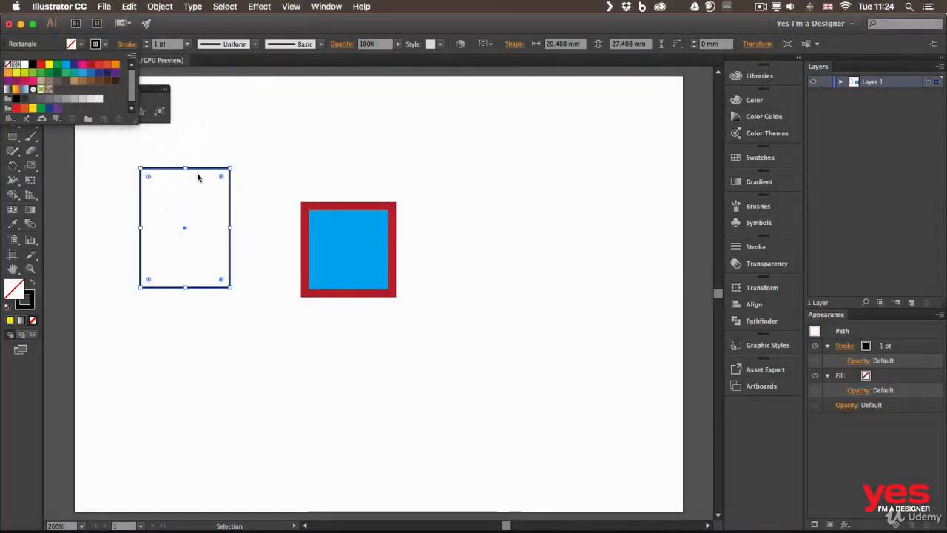
pyautogui.click(181, 185)
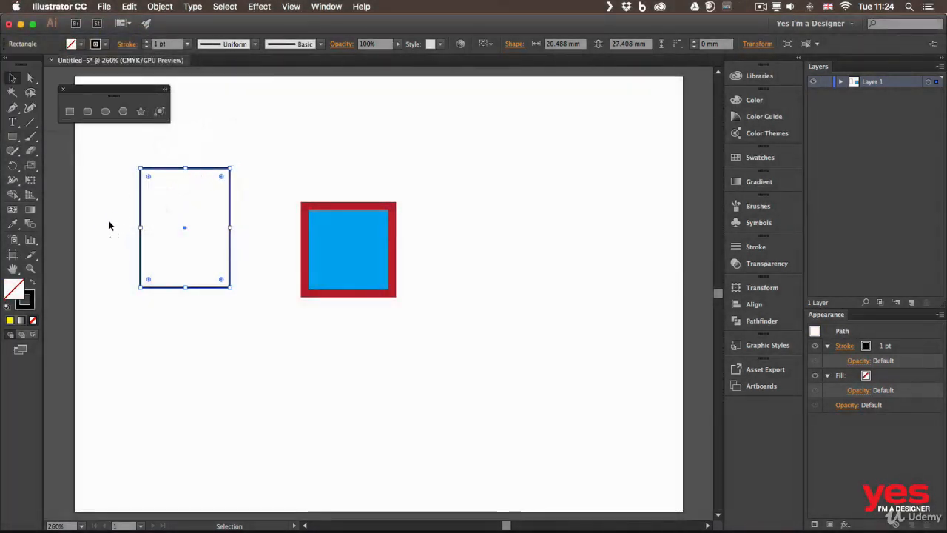
# - Move the unfilled rectangle partly off the artboard's left edge and back beside the square
pyautogui.press('space')
pyautogui.moveTo(108, 222); pyautogui.dragTo(183, 228)
pyautogui.moveTo(237, 177); pyautogui.dragTo(126, 172)
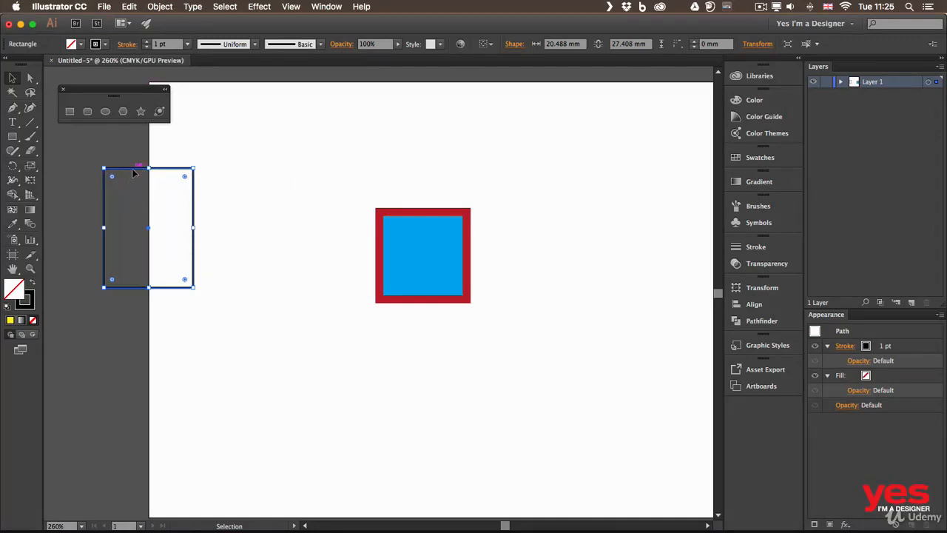
pyautogui.moveTo(135, 172); pyautogui.dragTo(243, 177)
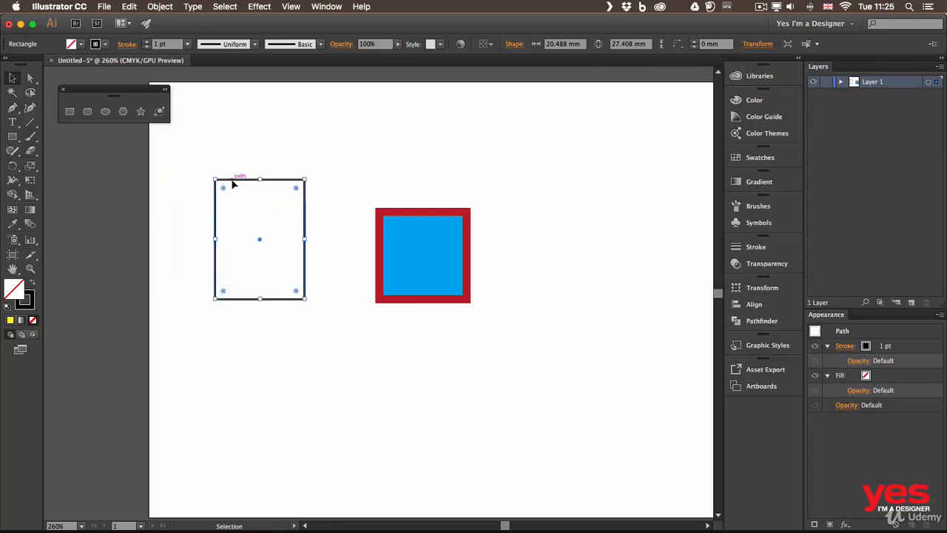
# - Compare selecting the filled square by its interior with selecting the unfilled rectangle by its outline
pyautogui.click(401, 230)
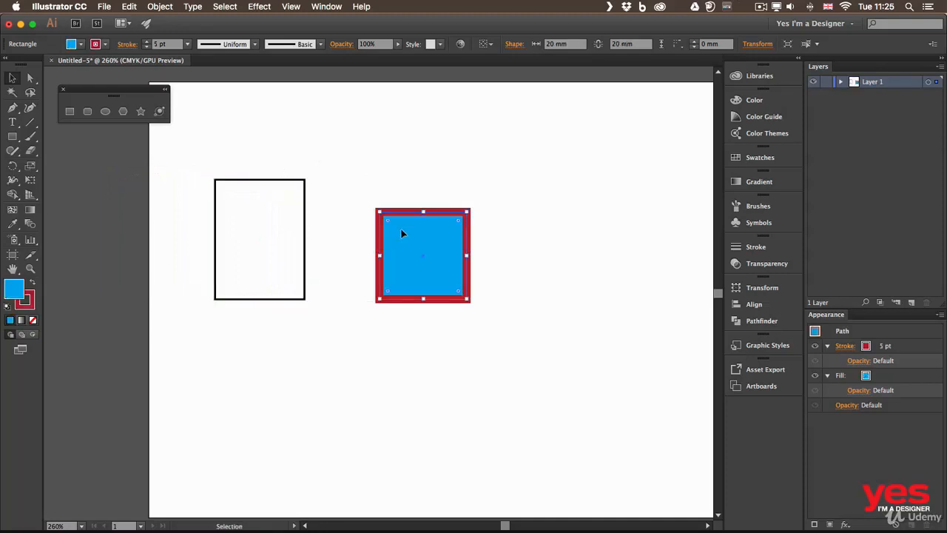
pyautogui.click(380, 154)
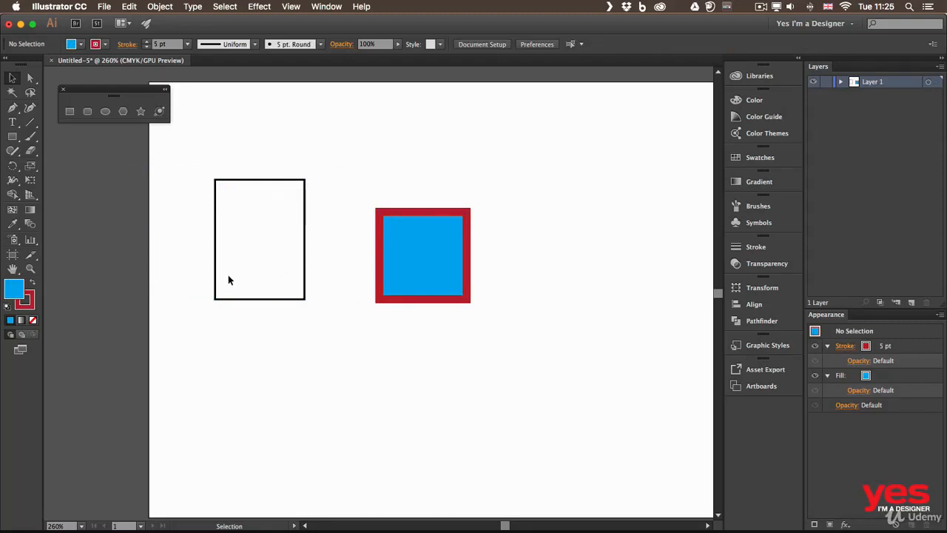
pyautogui.click(260, 180)
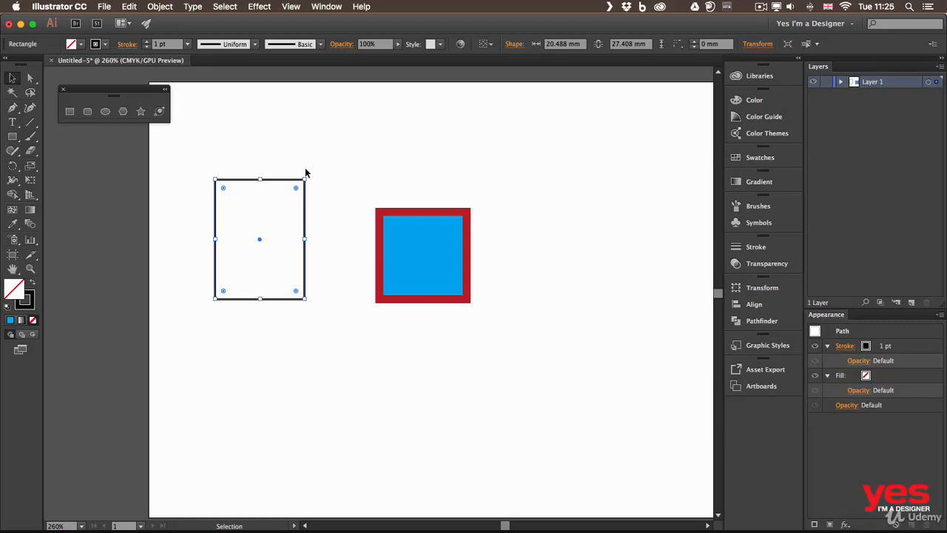
pyautogui.click(416, 244)
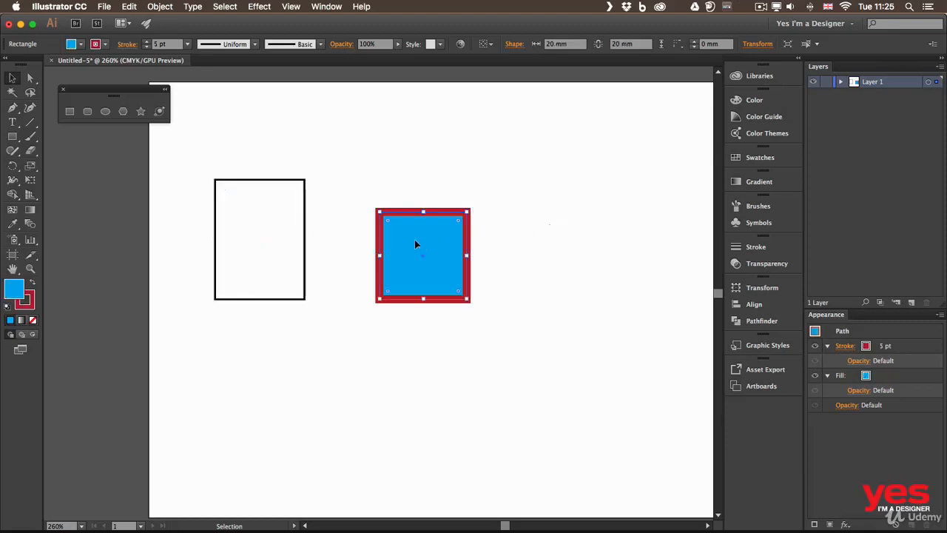
pyautogui.click(259, 223)
pyautogui.click(304, 212)
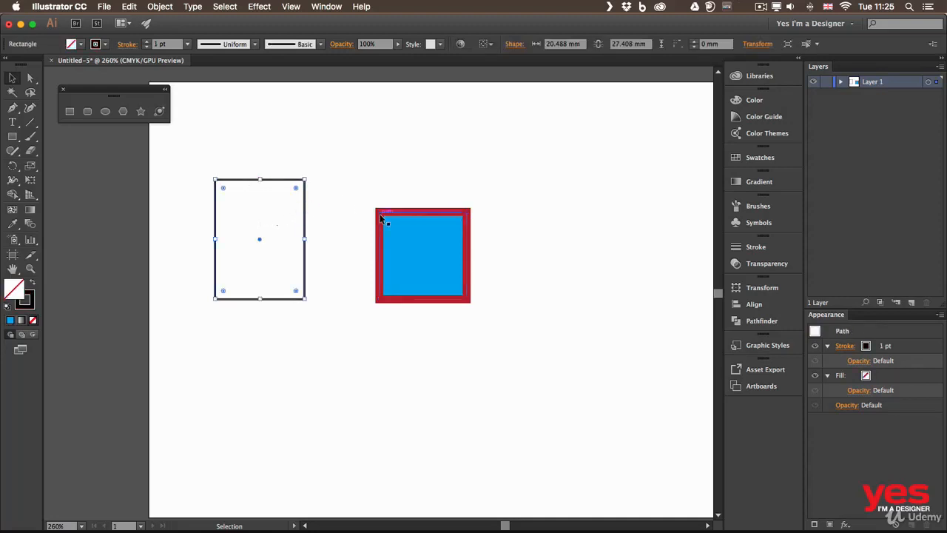
# - Reset the square to the default appearance with a white fill and a black 1 pt stroke
pyautogui.click(406, 223)
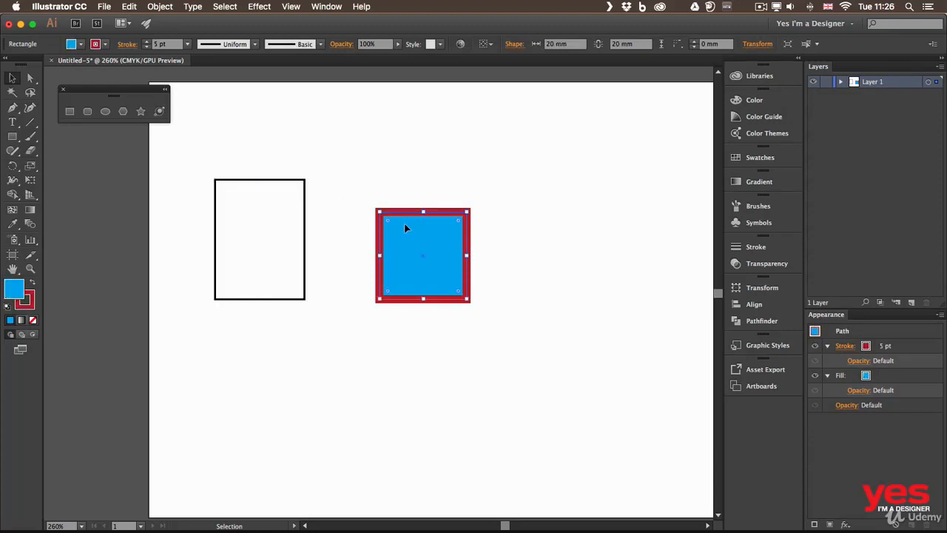
pyautogui.press('d')
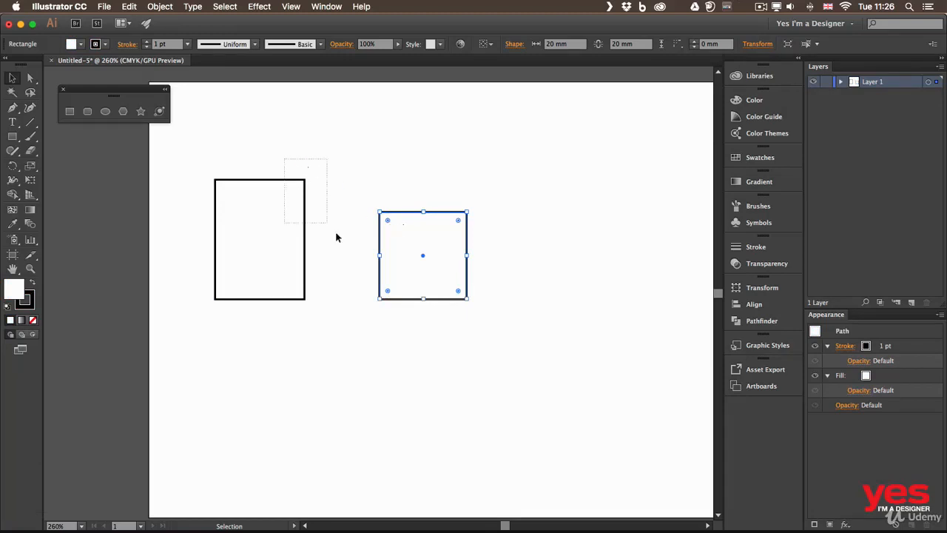
# - Select the tall rectangle and the square together, fill both with dark red, and deselect them
pyautogui.moveTo(336, 232); pyautogui.dragTo(417, 326)
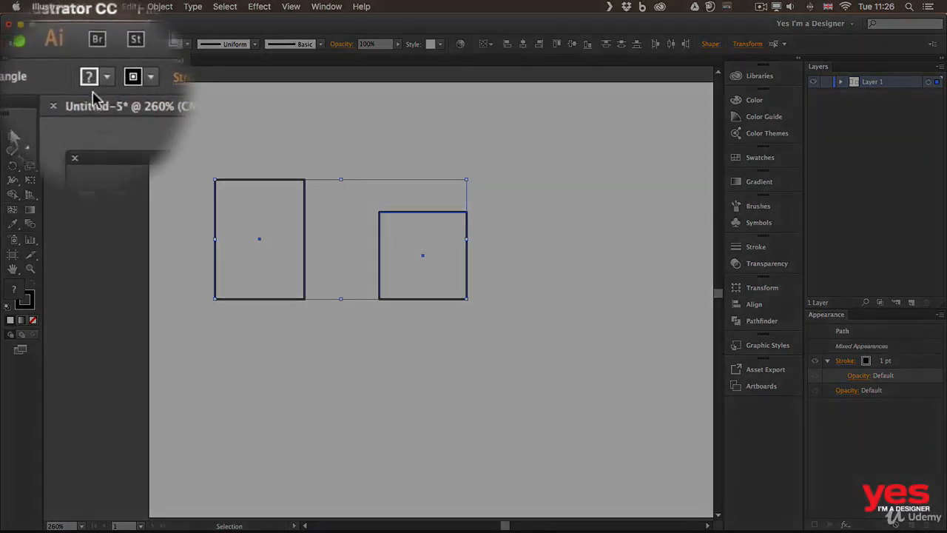
pyautogui.click(90, 82)
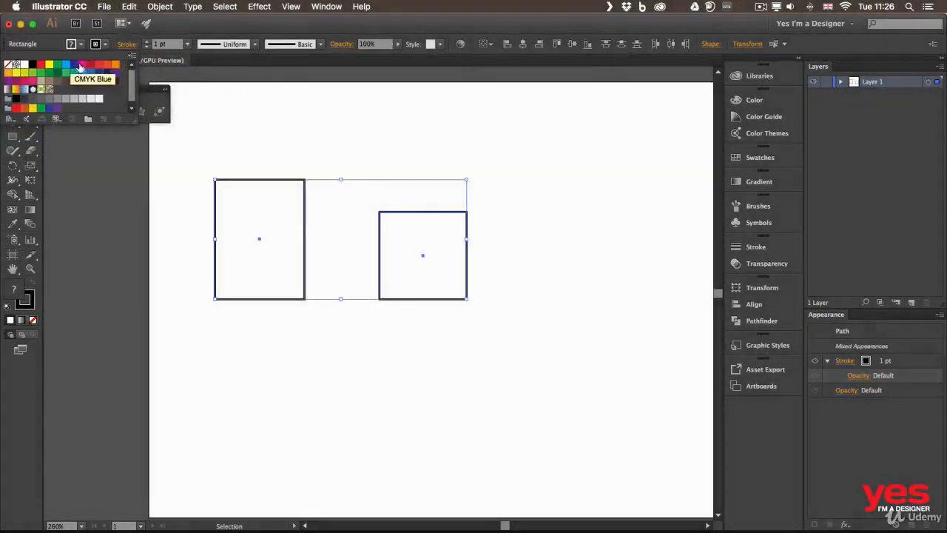
pyautogui.click(90, 65)
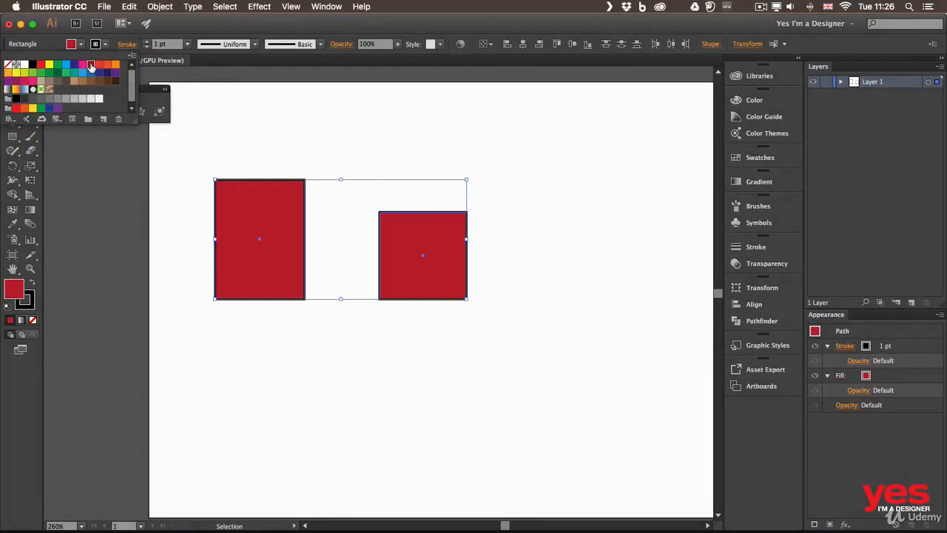
pyautogui.click(117, 130)
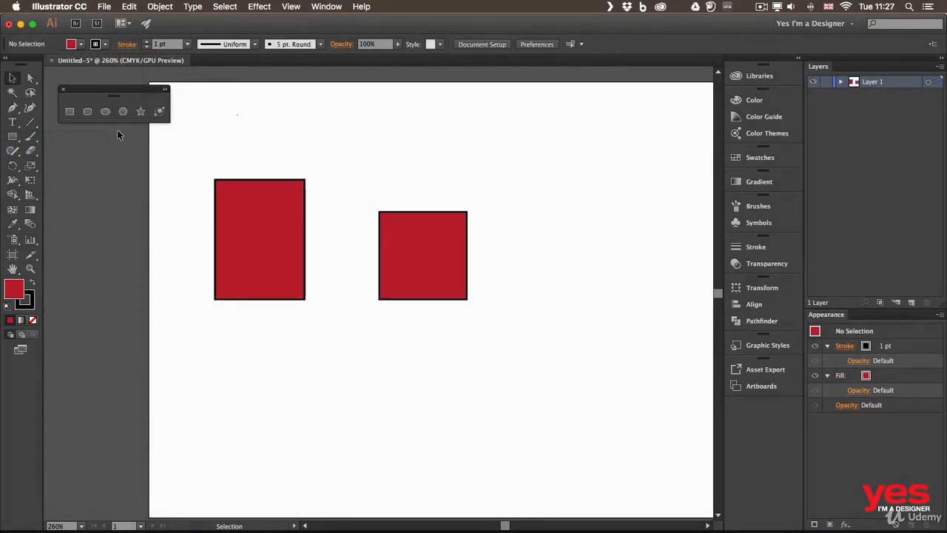
# - Draw a perfect square about 16.6 mm wide with the Rectangle tool, just above the existing square
pyautogui.click(69, 112)
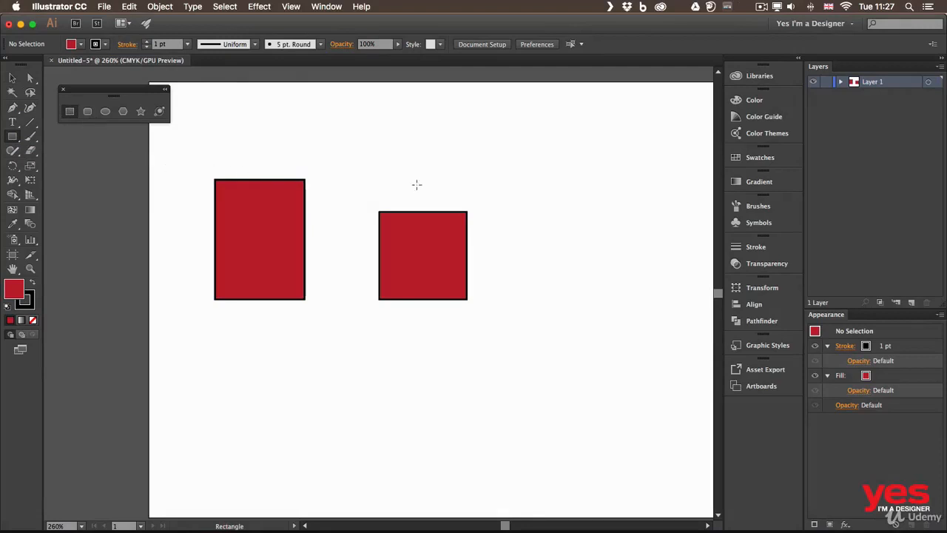
pyautogui.moveTo(362, 118); pyautogui.dragTo(419, 174)
pyautogui.press('shift')
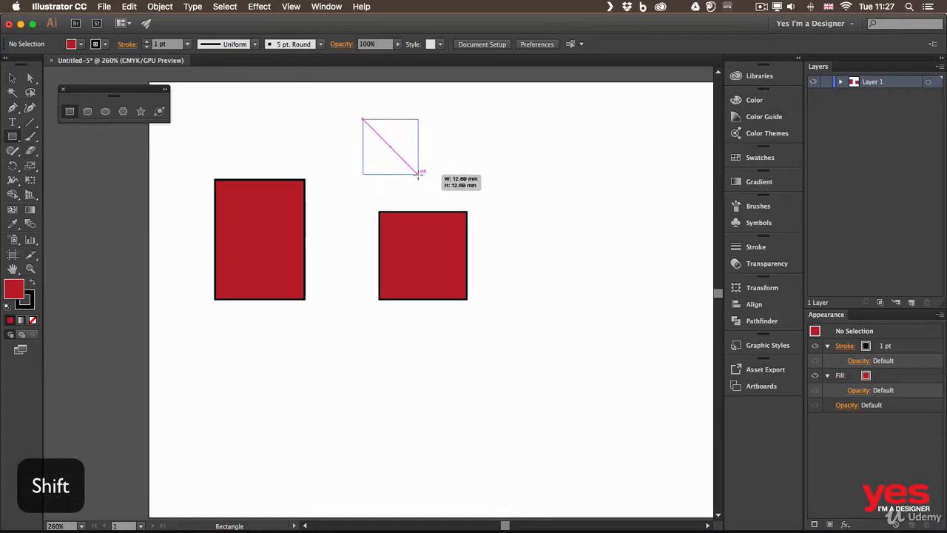
pyautogui.moveTo(418, 174)
pyautogui.mouseDown()
pyautogui.moveTo(446, 201)
pyautogui.moveTo(434, 180)
pyautogui.moveTo(422, 180)
pyautogui.mouseUp()
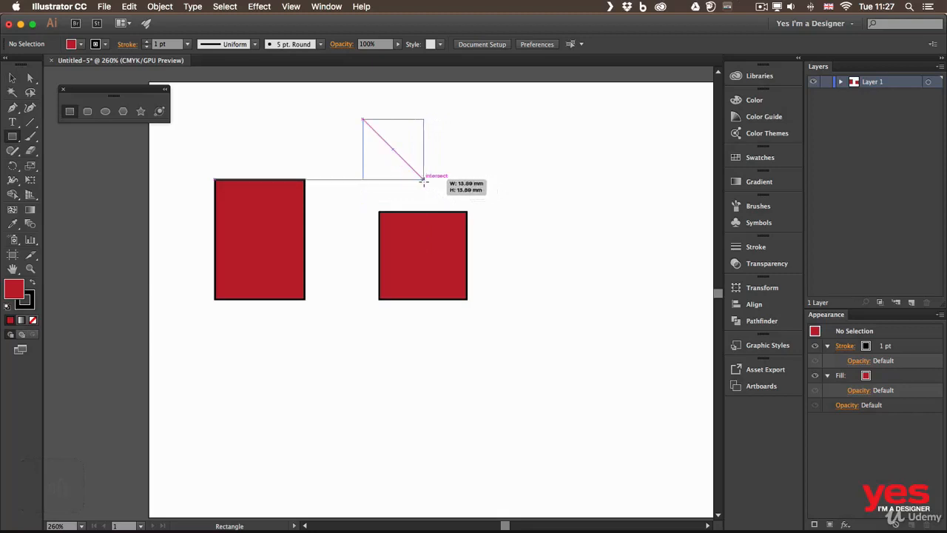
pyautogui.moveTo(423, 180)
pyautogui.mouseDown()
pyautogui.moveTo(425, 194)
pyautogui.moveTo(490, 174)
pyautogui.moveTo(417, 197)
pyautogui.moveTo(451, 180)
pyautogui.moveTo(426, 193)
pyautogui.moveTo(435, 190)
pyautogui.mouseUp()
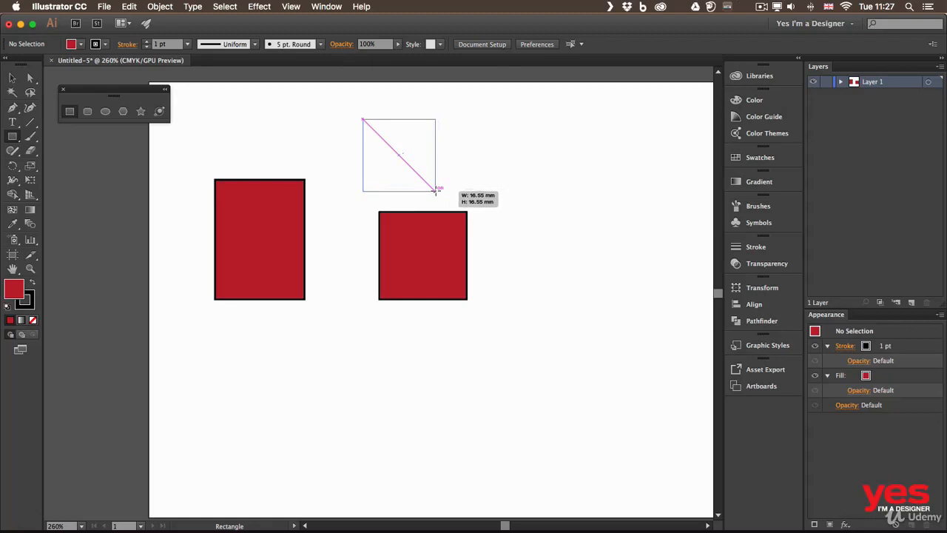
pyautogui.moveTo(436, 191); pyautogui.dragTo(436, 191)
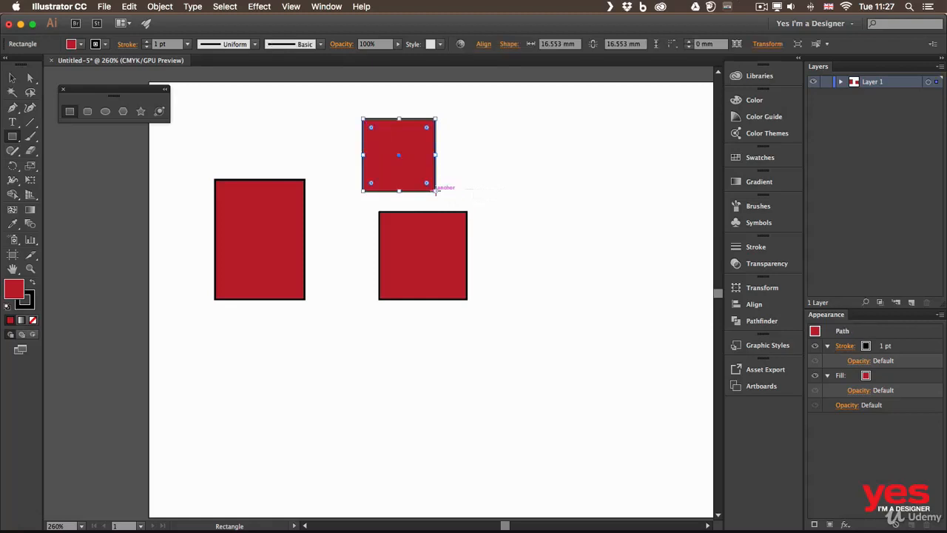
# - Draw three perfect circles: about 15 mm and 21 mm wide below the rectangles, and about 23 mm wide to the right of the upper square
pyautogui.click(105, 112)
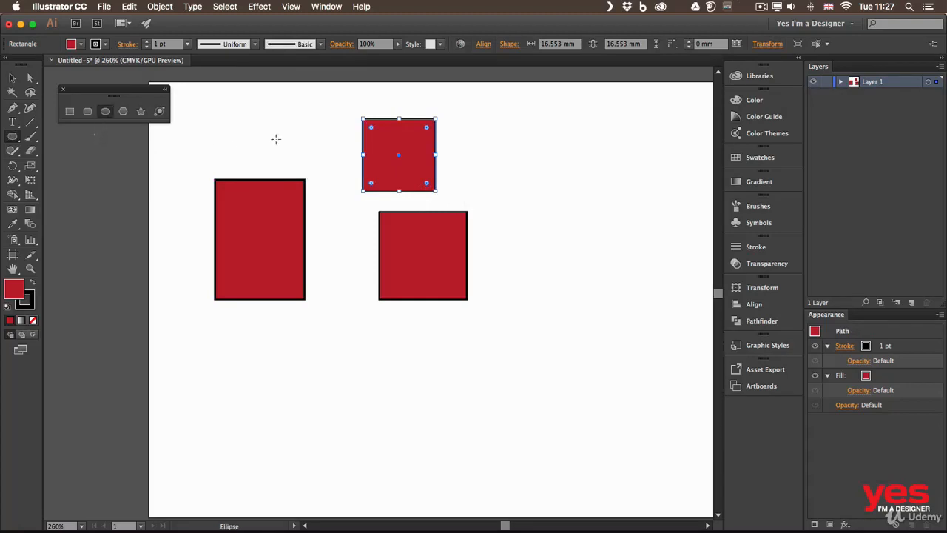
pyautogui.moveTo(262, 322); pyautogui.dragTo(330, 390)
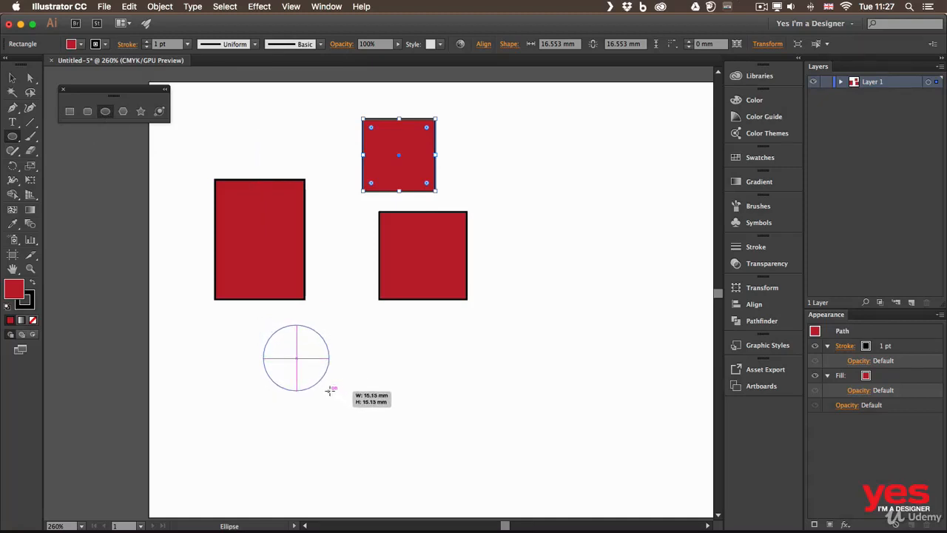
pyautogui.moveTo(330, 390); pyautogui.dragTo(331, 390)
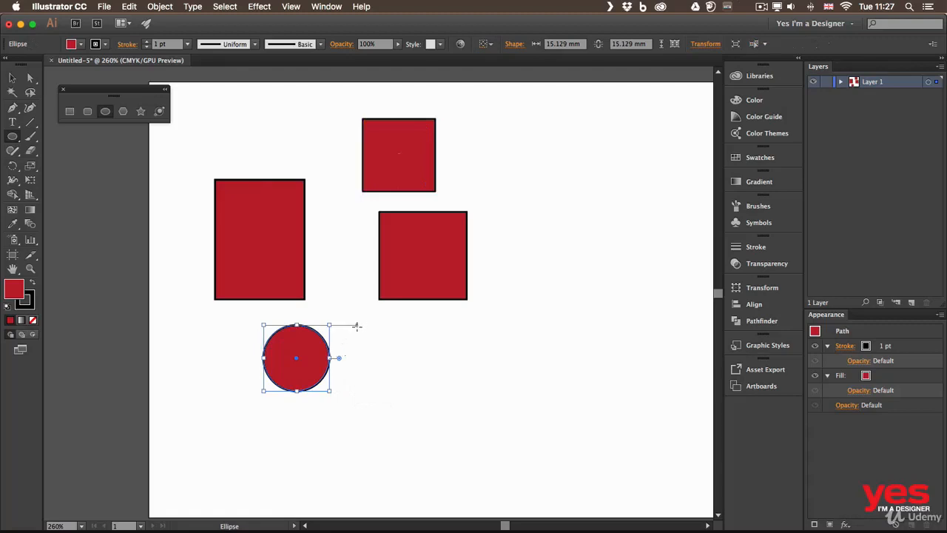
pyautogui.moveTo(356, 327); pyautogui.dragTo(448, 416)
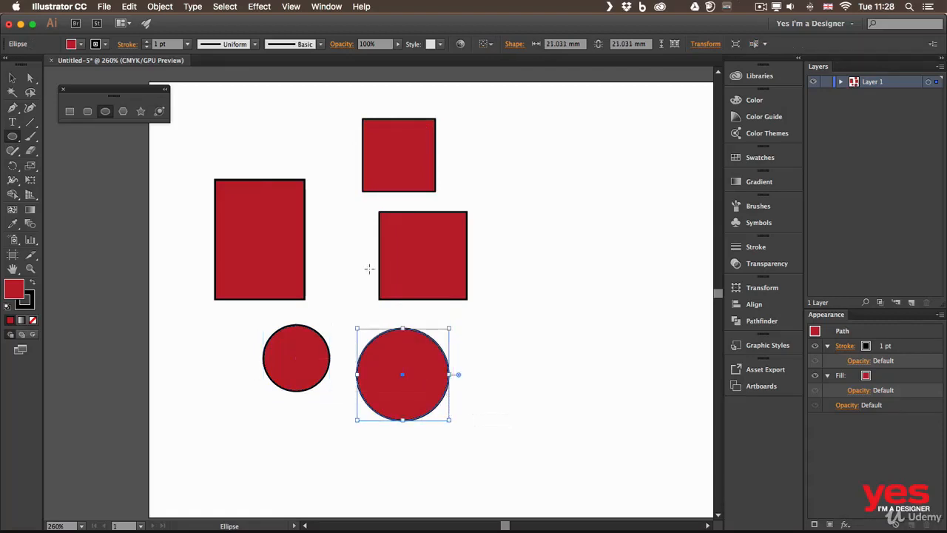
pyautogui.moveTo(323, 225); pyautogui.dragTo(584, 221)
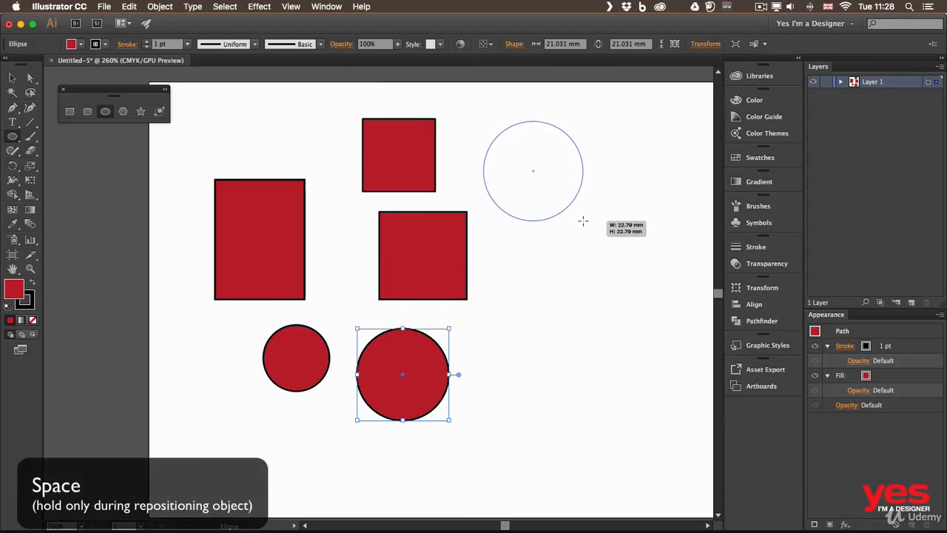
pyautogui.moveTo(583, 221); pyautogui.dragTo(583, 220)
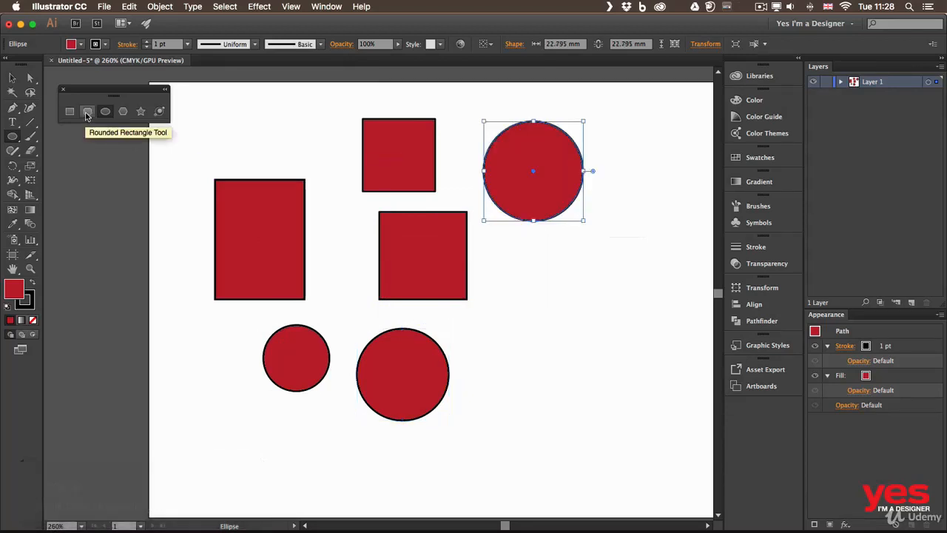
# - Draw a rounded rectangle about 23 × 12.6 mm above the tall rectangle, adjusting its corner radius to about 2.5 mm
pyautogui.click(86, 112)
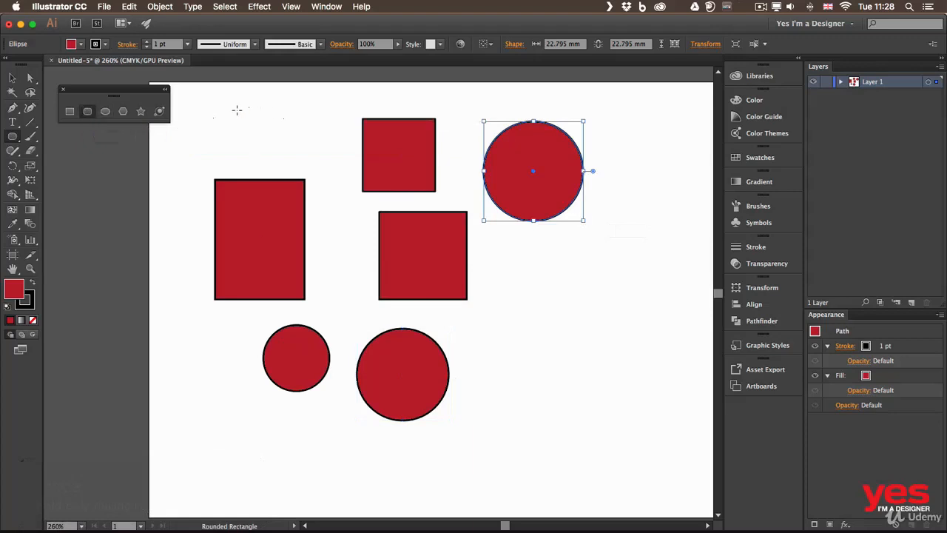
pyautogui.moveTo(230, 114); pyautogui.dragTo(330, 167)
pyautogui.press('Down')
pyautogui.press('Down')
pyautogui.press('Down')
pyautogui.press('Down')
pyautogui.press('Down')
pyautogui.press('Down')
pyautogui.press('Down')
pyautogui.press('Down')
pyautogui.press('Down')
pyautogui.press('Down')
pyautogui.press('Down')
pyautogui.press('shift')
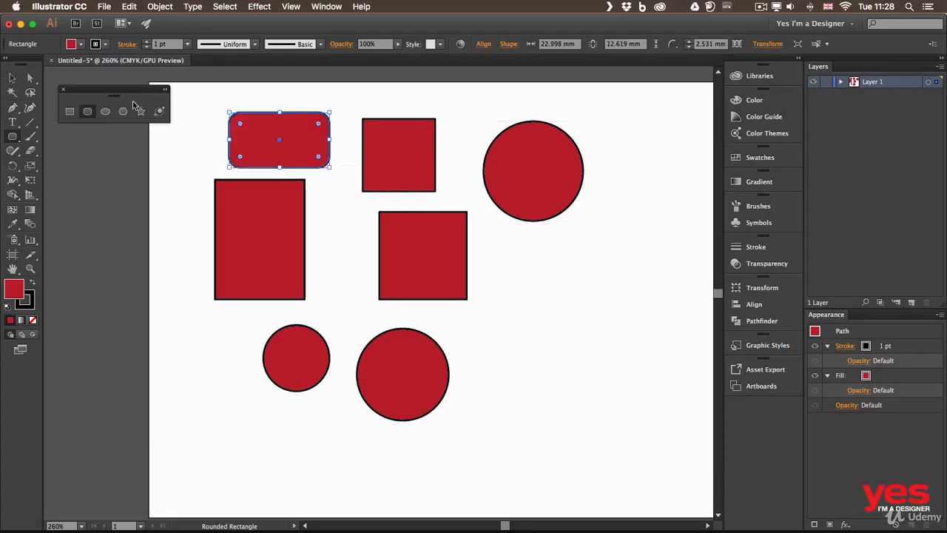
# - Draw a slightly rotated polygon about 24.5 mm wide below the upper-right circle, adjusting its number of sides to seven
pyautogui.click(123, 113)
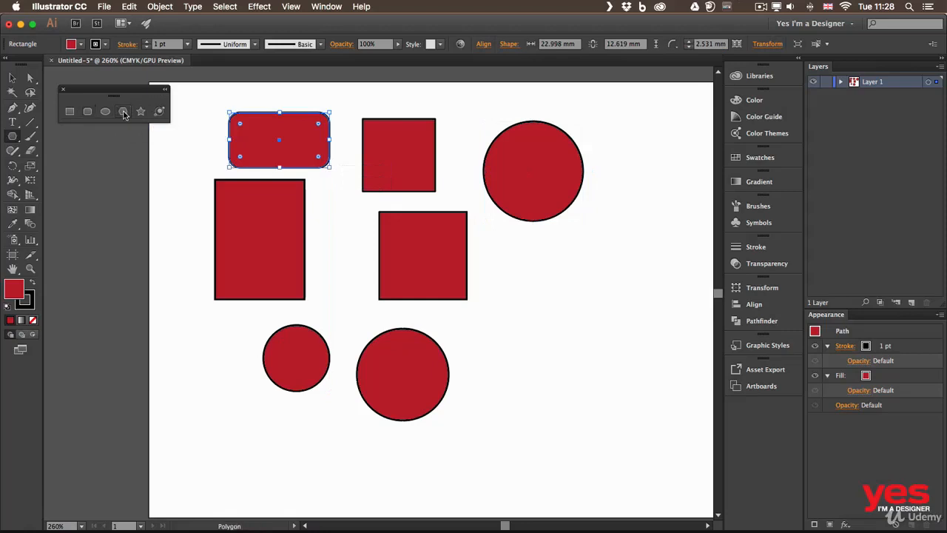
pyautogui.moveTo(496, 285)
pyautogui.mouseDown()
pyautogui.moveTo(504, 308)
pyautogui.moveTo(527, 314)
pyautogui.moveTo(496, 324)
pyautogui.moveTo(537, 315)
pyautogui.moveTo(588, 354)
pyautogui.moveTo(600, 352)
pyautogui.mouseUp()
pyautogui.press('Up')
pyautogui.press('Down')
pyautogui.press('Down')
pyautogui.press('Down')
pyautogui.press('space')
pyautogui.press('Down')
pyautogui.press('Up')
pyautogui.press('Up')
pyautogui.press('Up')
pyautogui.press('Up')
pyautogui.press('Up')
pyautogui.press('Up')
pyautogui.press('Down')
pyautogui.press('Down')
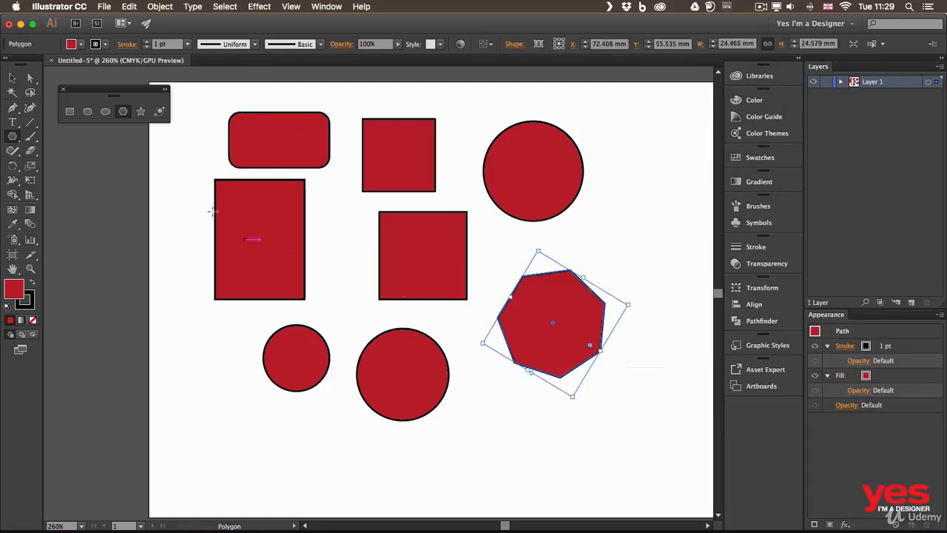
# - Draw a five-pointed star about 25 × 24 mm below the seven-sided polygon, varying its point count while drawing
pyautogui.click(140, 113)
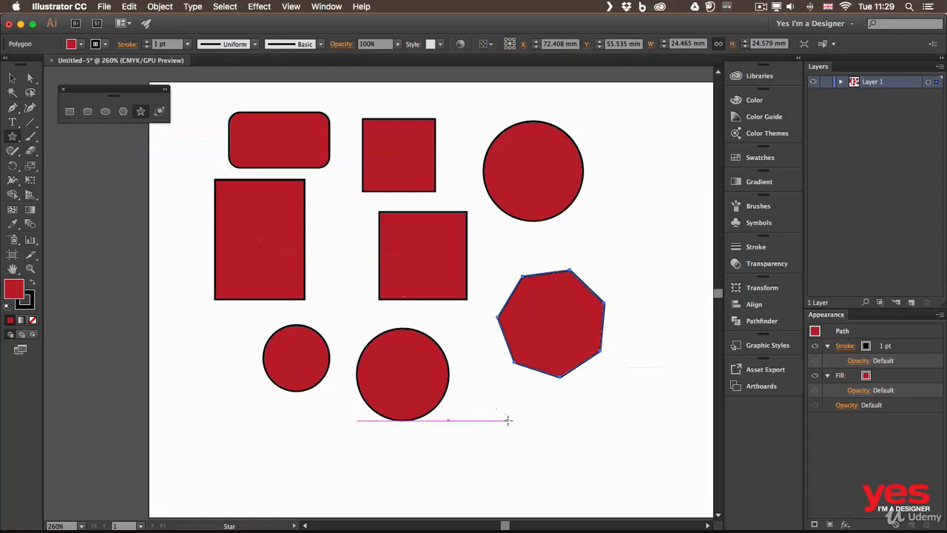
pyautogui.moveTo(506, 426); pyautogui.dragTo(529, 447)
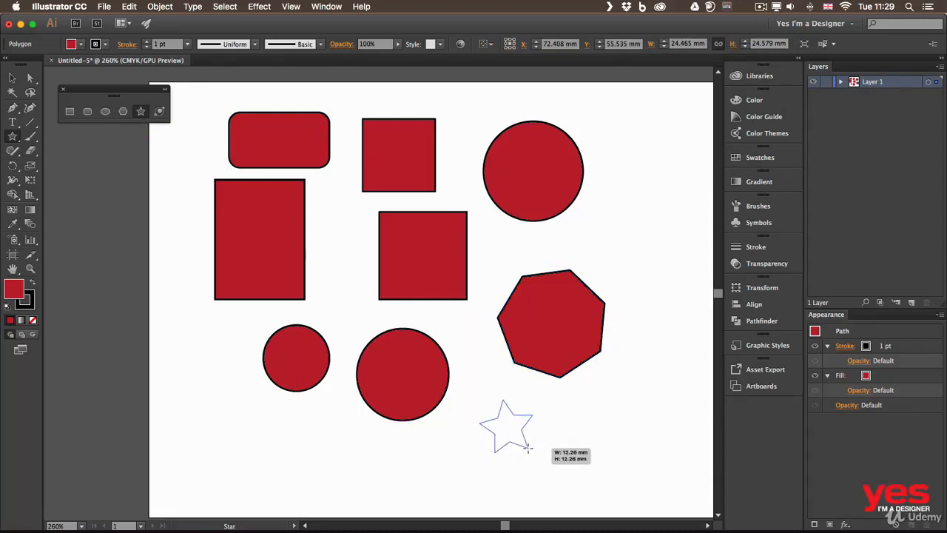
pyautogui.press('Up')
pyautogui.press('Up')
pyautogui.moveTo(528, 447); pyautogui.dragTo(545, 475)
pyautogui.press('Up')
pyautogui.press('Down')
pyautogui.press('Down')
pyautogui.press('Down')
pyautogui.press('Down')
pyautogui.press('Down')
pyautogui.press('Up')
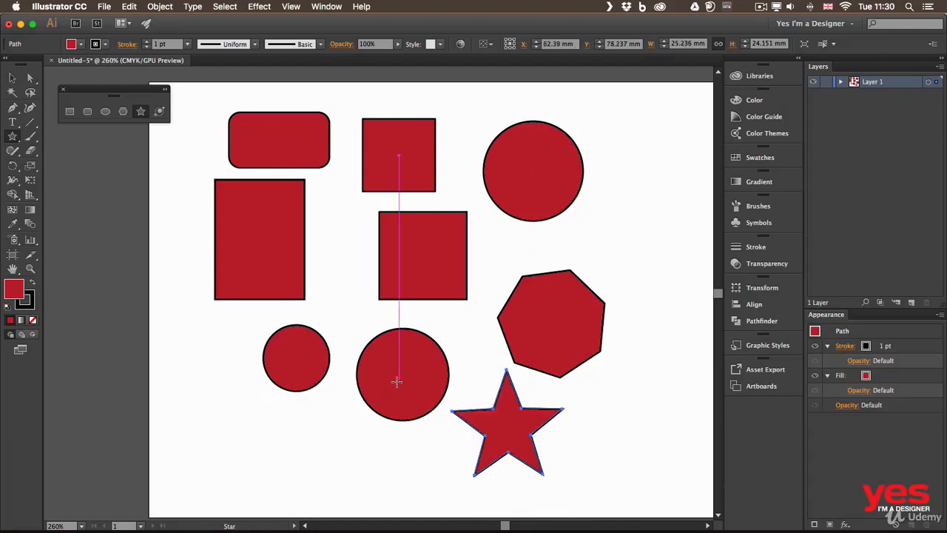
# - Move the star with the Selection tool to the empty area right of the upper-right circle
pyautogui.press('v')
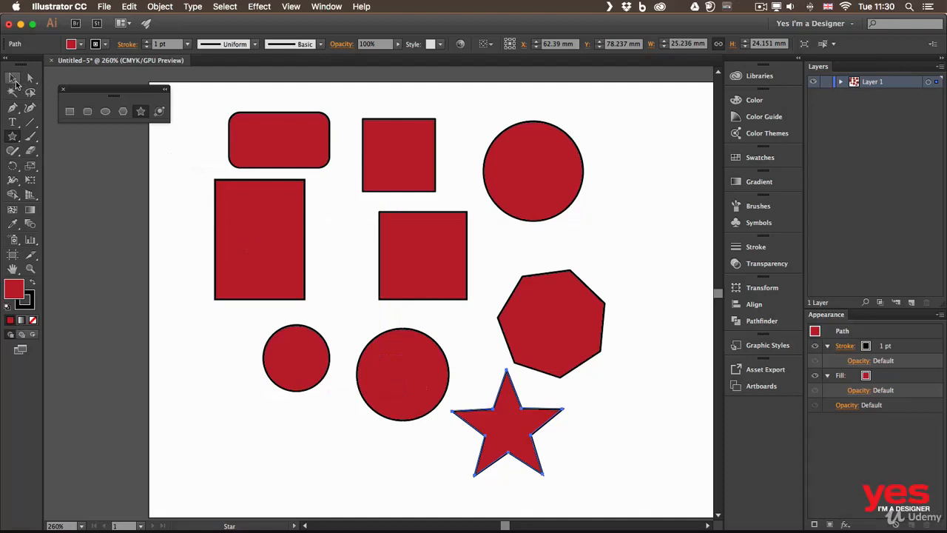
pyautogui.click(229, 214)
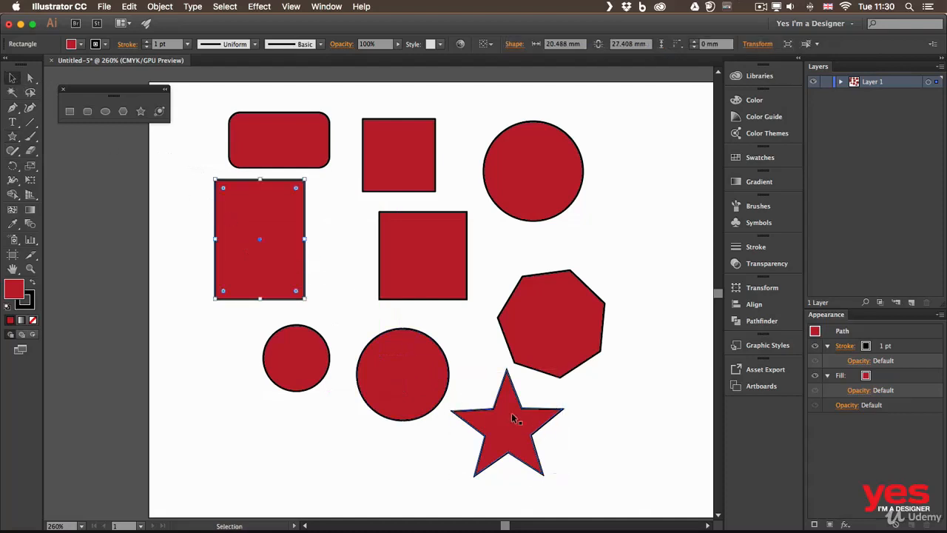
pyautogui.moveTo(495, 406); pyautogui.dragTo(639, 192)
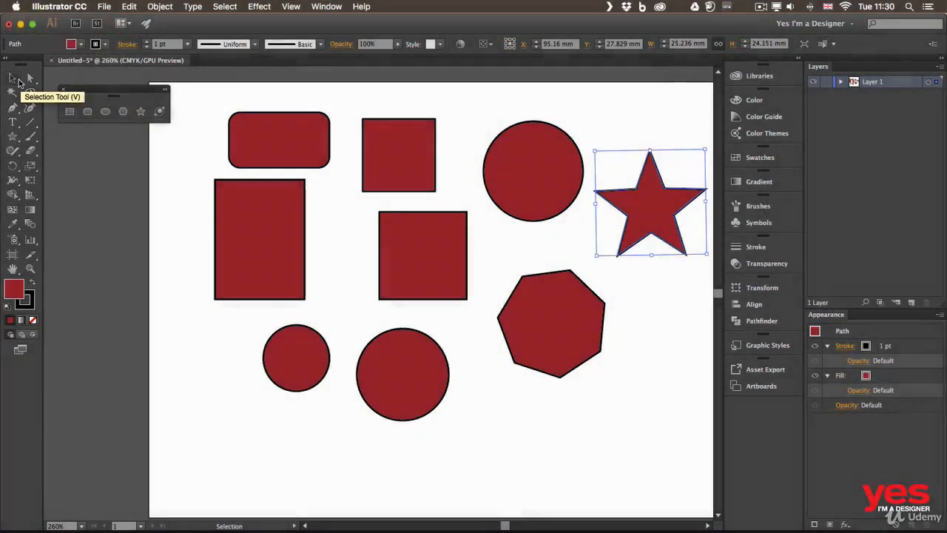
# - Lengthen the star's top point by moving only its tip anchor straight up to about Y 8.6 mm with the Direct Selection tool
pyautogui.click(30, 78)
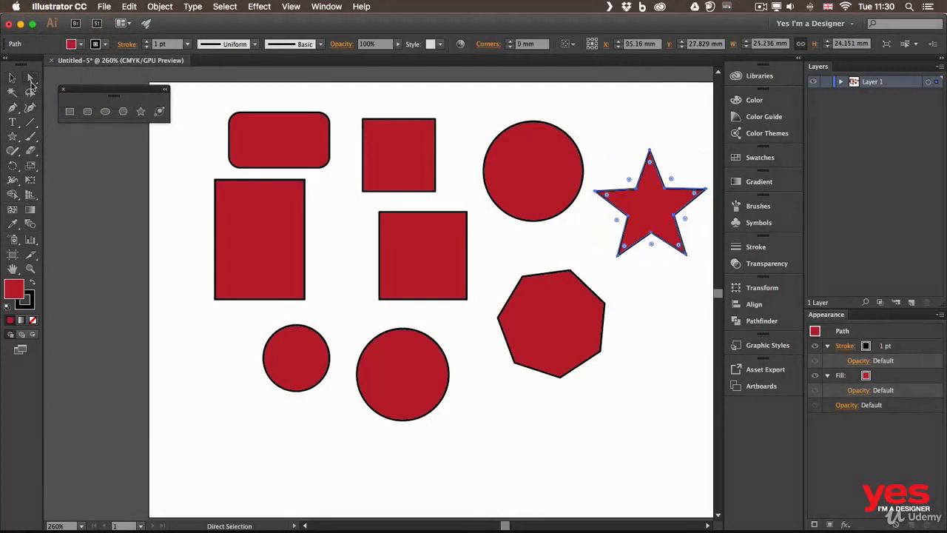
pyautogui.click(651, 151)
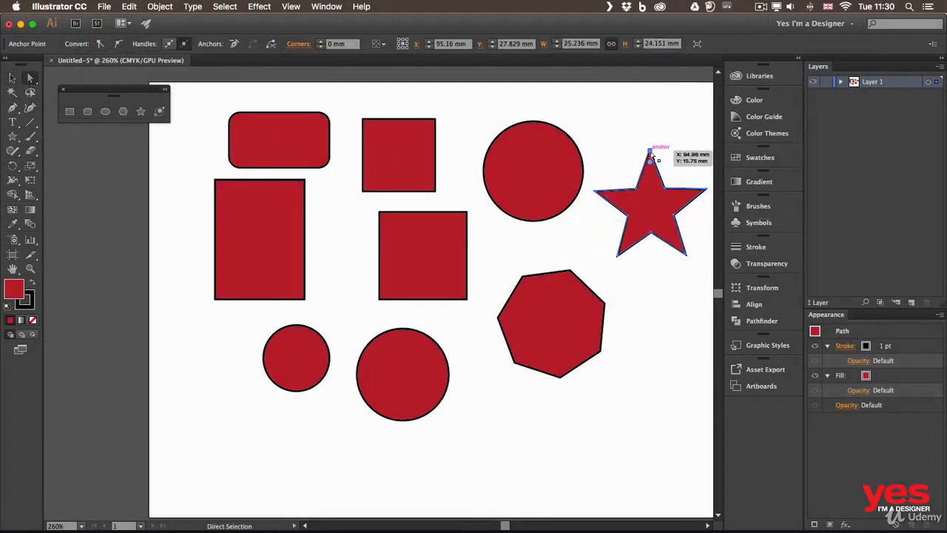
pyautogui.moveTo(652, 151); pyautogui.dragTo(651, 118)
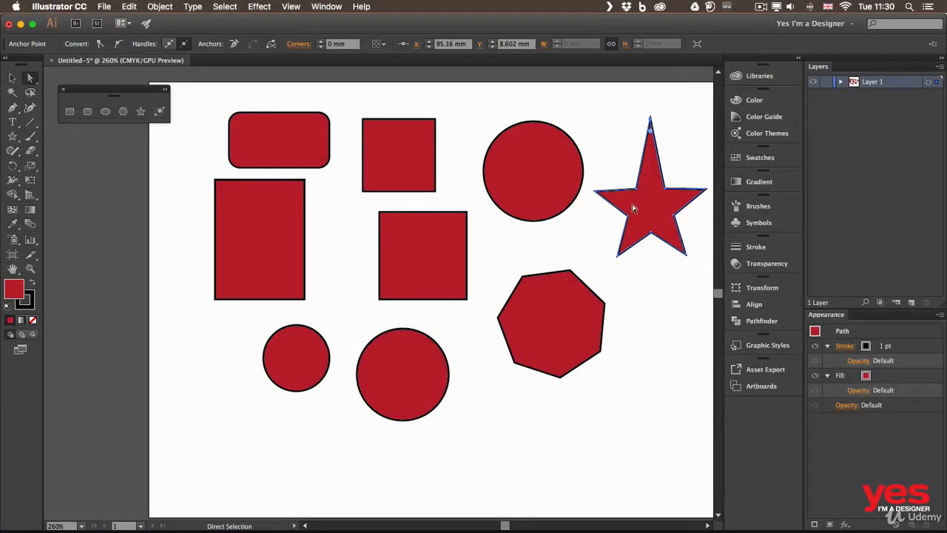
# - Reshape the upper-right circle into an egg by moving its top anchor up to about Y 2.2 mm and its bottom anchor slightly down
pyautogui.moveTo(536, 123); pyautogui.dragTo(533, 107)
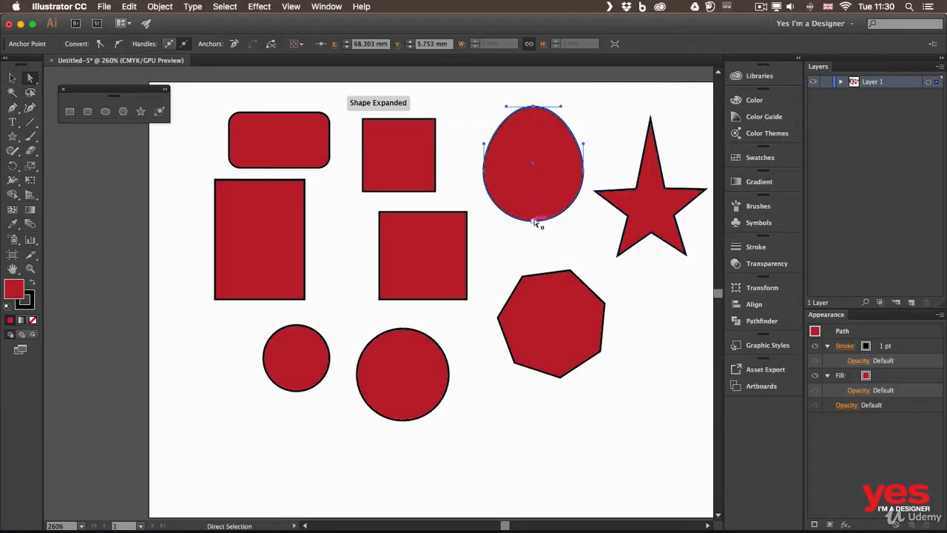
pyautogui.moveTo(535, 219); pyautogui.dragTo(533, 227)
pyautogui.moveTo(532, 107); pyautogui.dragTo(534, 92)
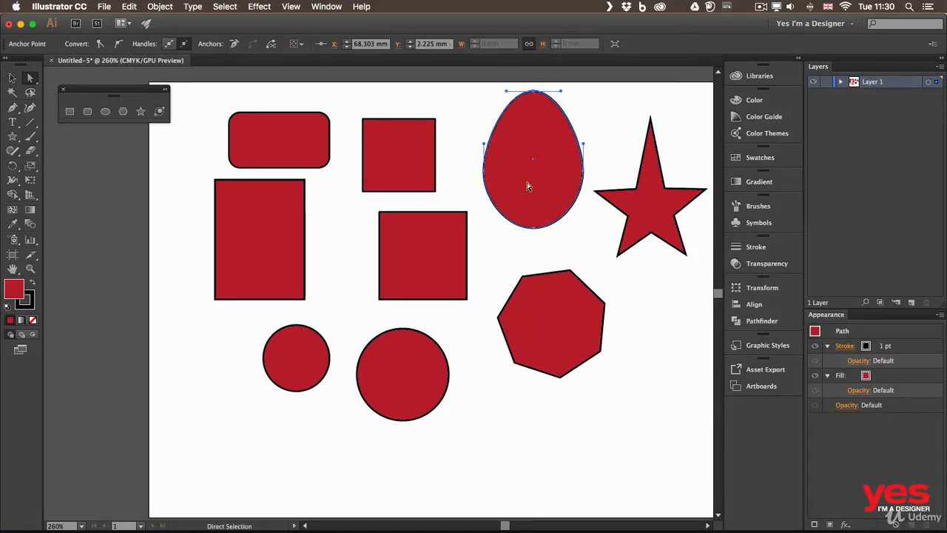
# - Move the lower square's upper-right corner anchor diagonally inward to about X 38.4 mm, Y 45 mm, and deselect the shape
pyautogui.click(469, 216)
pyautogui.moveTo(466, 214); pyautogui.dragTo(402, 277)
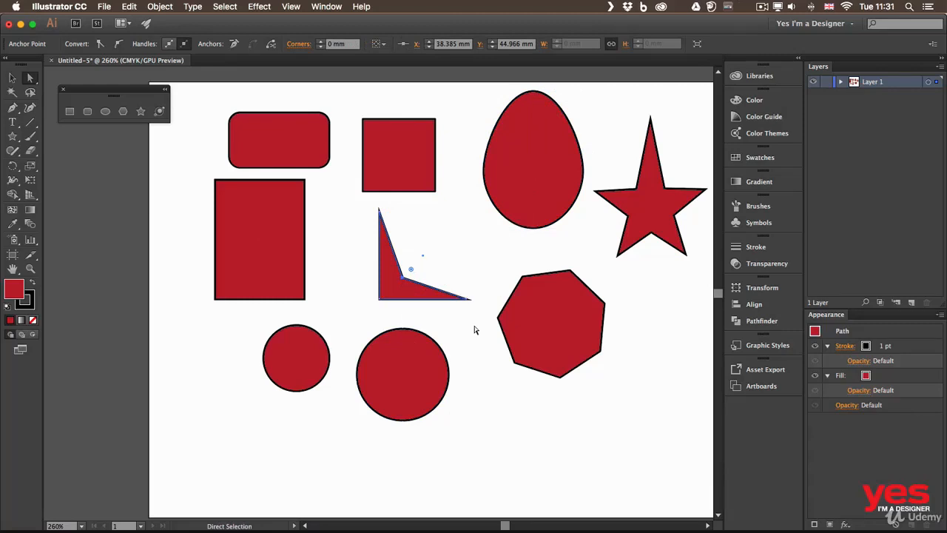
pyautogui.press('a')
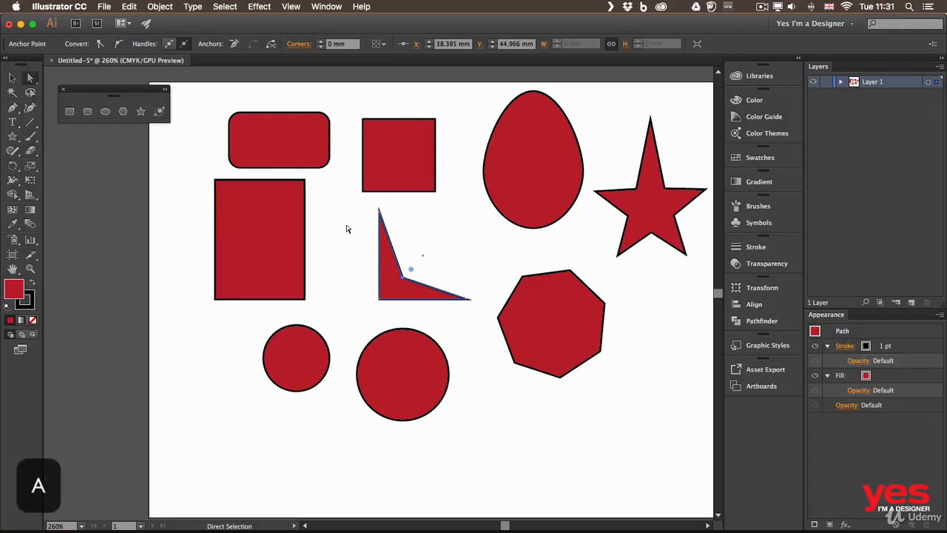
pyautogui.press('v')
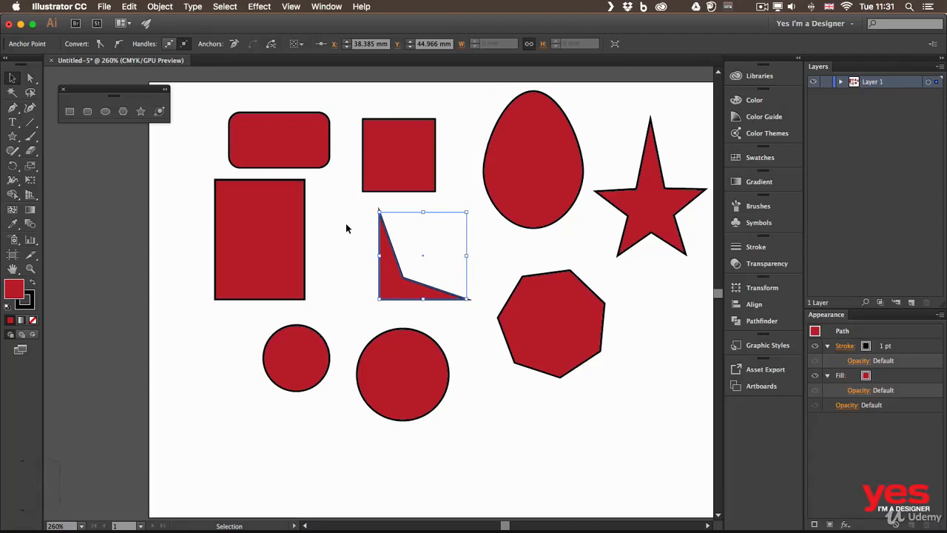
pyautogui.press('a')
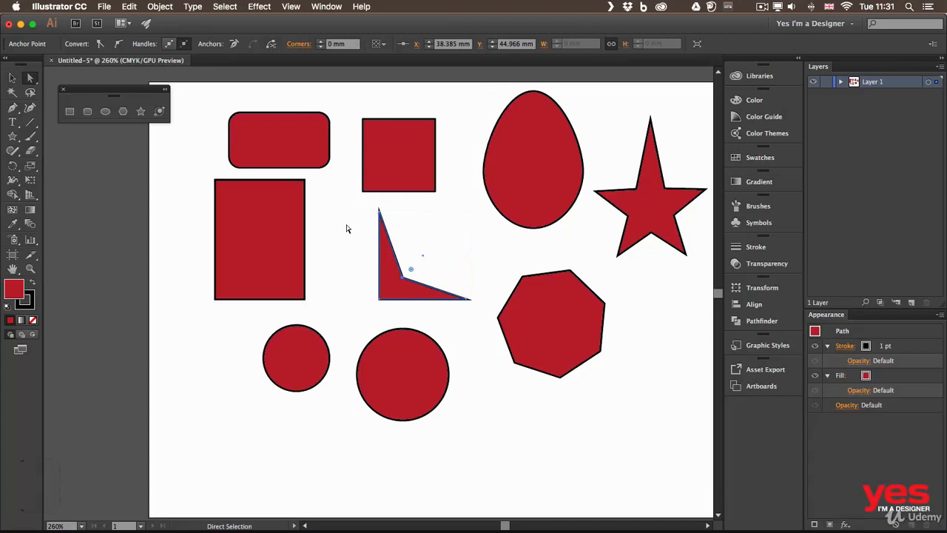
pyautogui.click(347, 228)
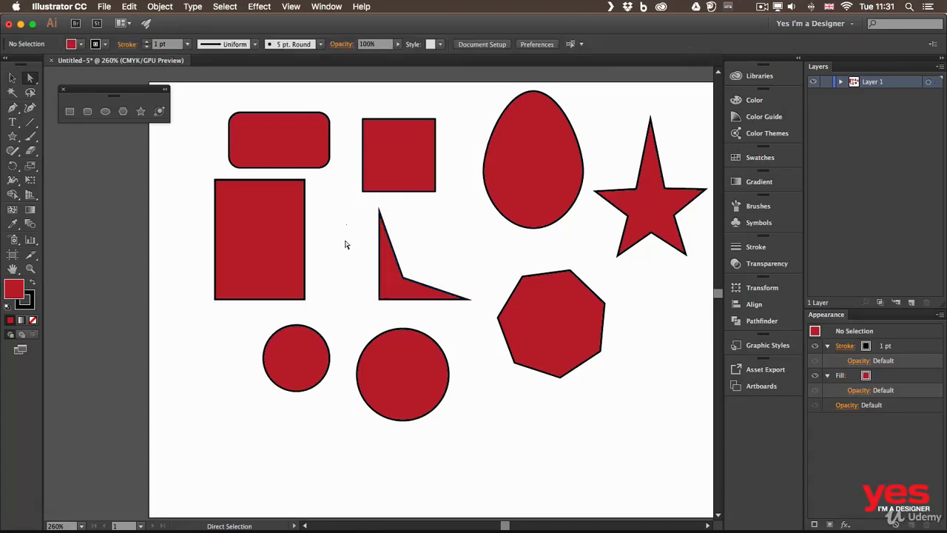
# - Move the lower-left corner anchor of the L-shaped path outward to about X 26.9 mm, Y 49.9 mm
pyautogui.moveTo(378, 302); pyautogui.dragTo(354, 300)
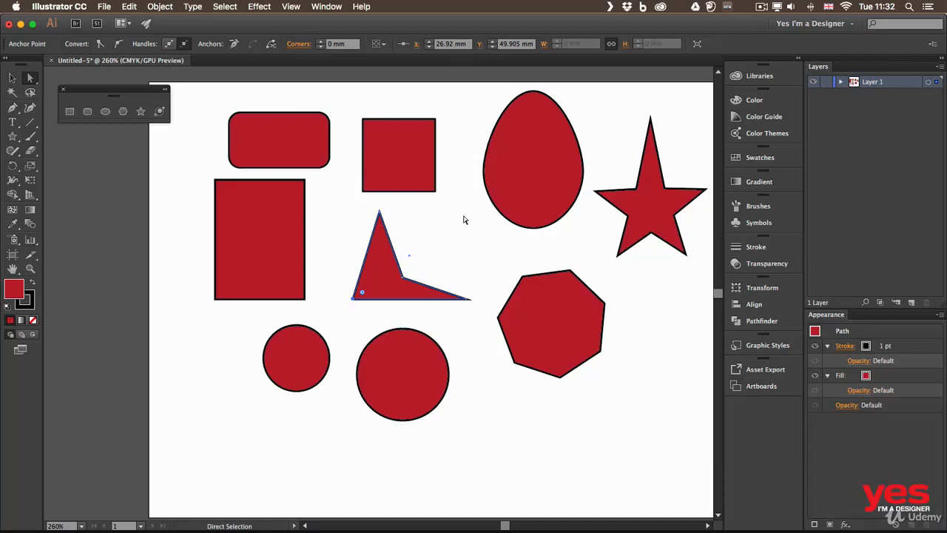
# - Sketch a tree below the star with the Shaper tool: a trunk rectangle about 5 × 8 mm and three overlapping triangles stacked above it
pyautogui.press('space')
pyautogui.moveTo(529, 277); pyautogui.dragTo(416, 254)
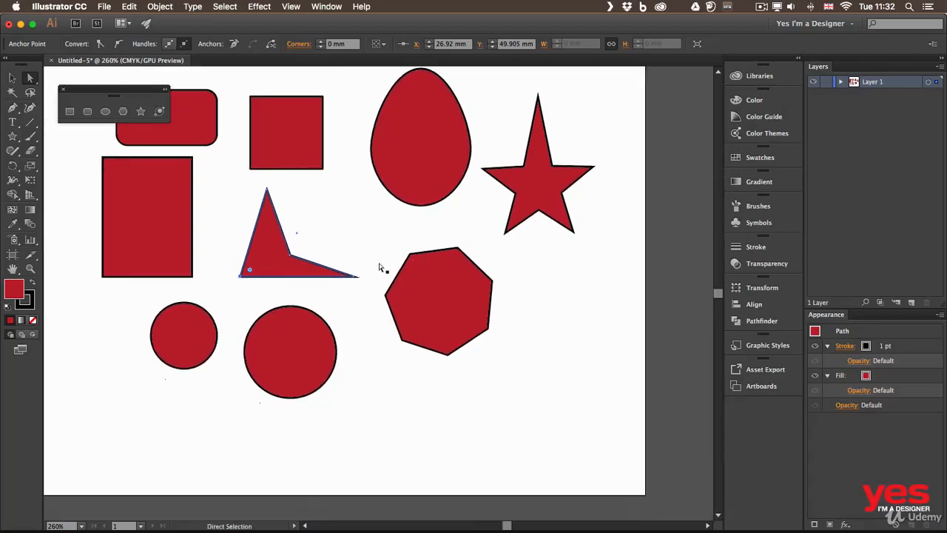
pyautogui.click(11, 152)
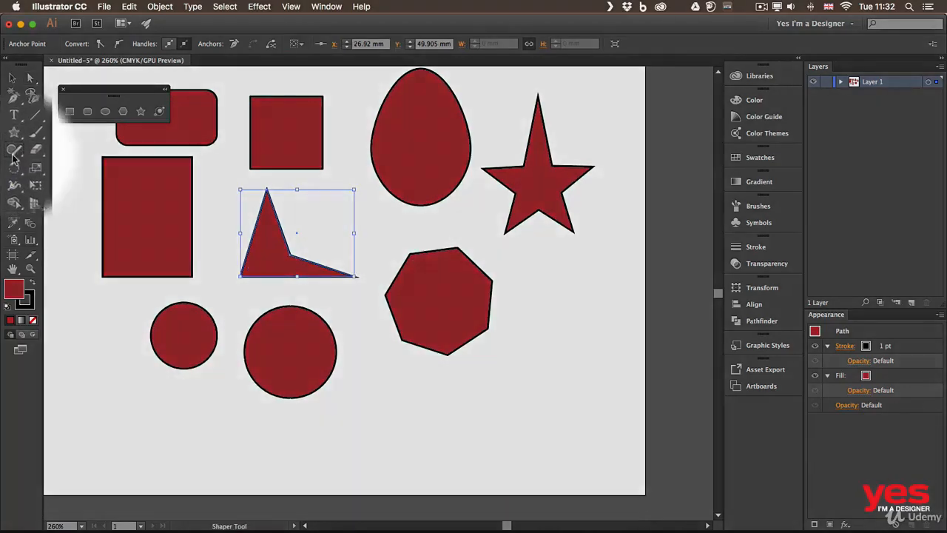
pyautogui.click(20, 156)
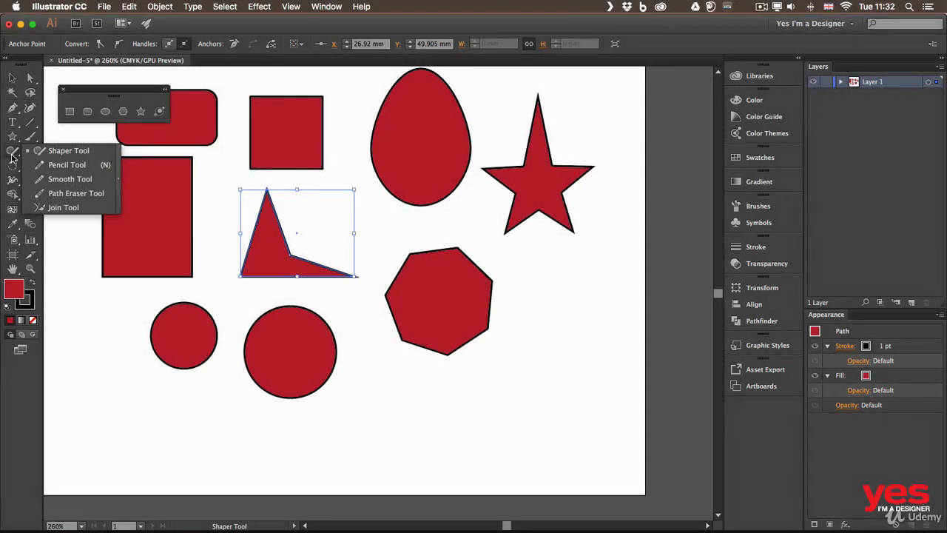
pyautogui.click(11, 154)
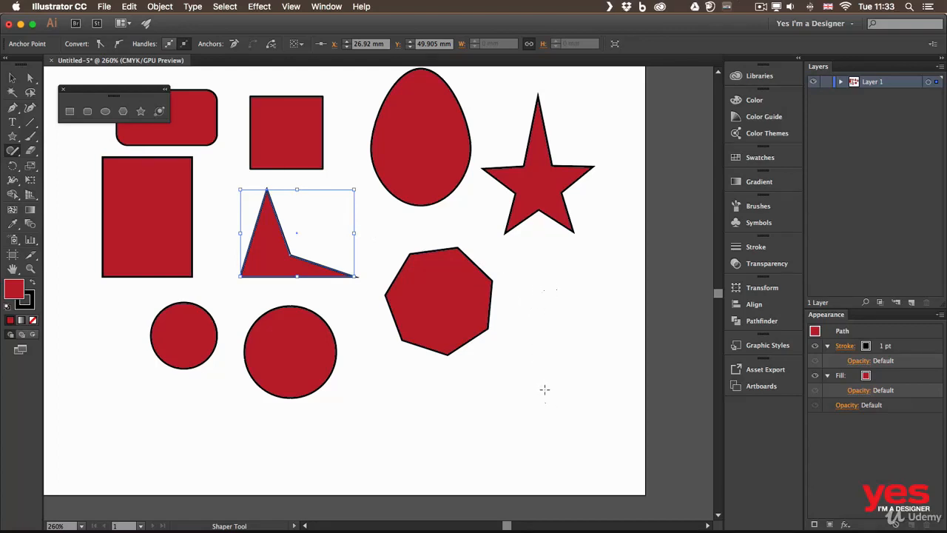
pyautogui.moveTo(549, 399)
pyautogui.mouseDown()
pyautogui.moveTo(566, 422)
pyautogui.moveTo(571, 388)
pyautogui.moveTo(546, 396)
pyautogui.mouseUp()
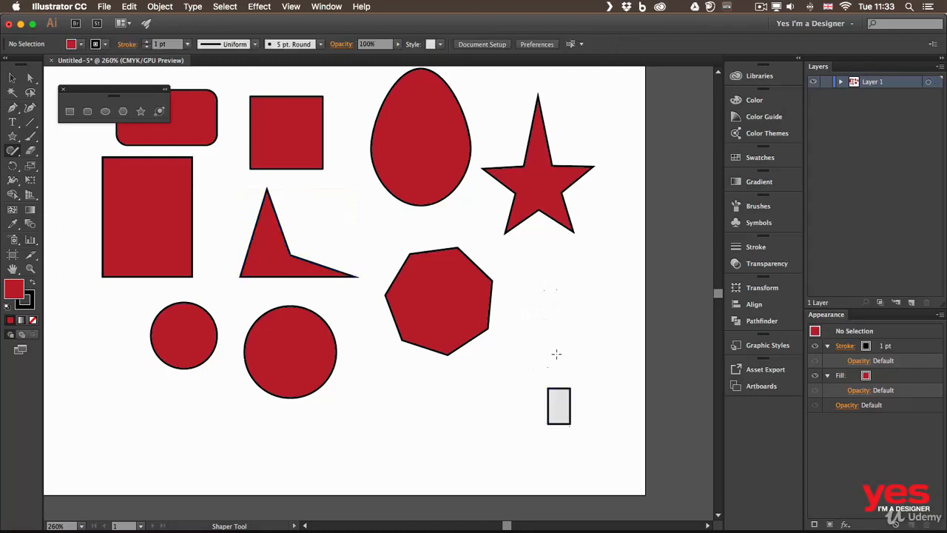
pyautogui.moveTo(559, 335)
pyautogui.mouseDown()
pyautogui.moveTo(521, 390)
pyautogui.moveTo(602, 394)
pyautogui.moveTo(555, 351)
pyautogui.moveTo(532, 349)
pyautogui.moveTo(525, 365)
pyautogui.moveTo(594, 366)
pyautogui.moveTo(554, 338)
pyautogui.mouseUp()
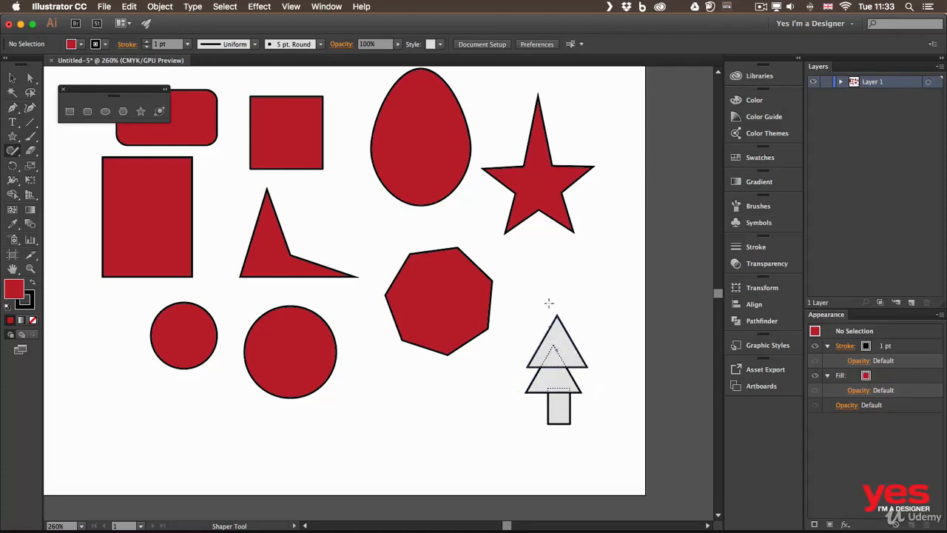
pyautogui.moveTo(552, 288)
pyautogui.mouseDown()
pyautogui.moveTo(520, 334)
pyautogui.moveTo(594, 336)
pyautogui.moveTo(554, 284)
pyautogui.mouseUp()
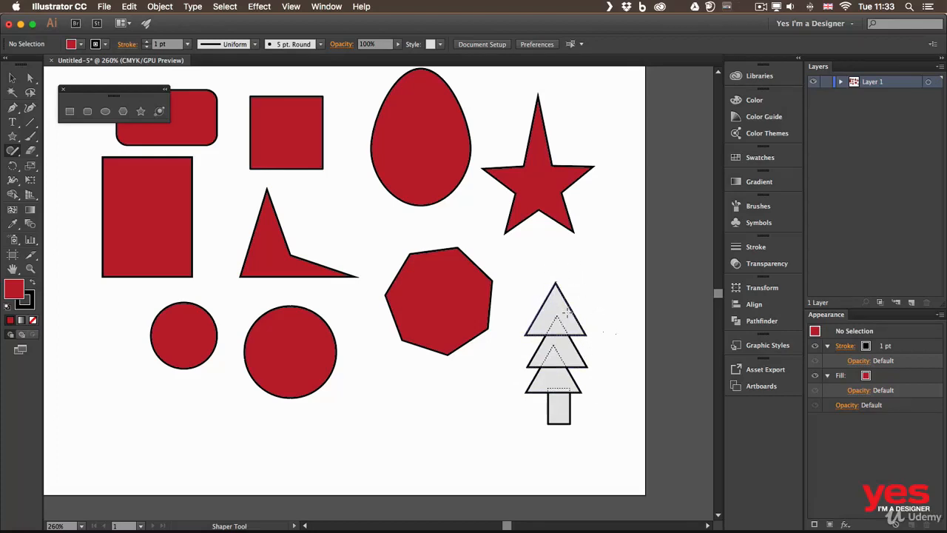
# - Align and resize the tree's triangles, narrow its trunk, and make the top triangle about 15.1 mm wide and 11.7 mm high
pyautogui.click(570, 335)
pyautogui.moveTo(585, 334); pyautogui.dragTo(598, 406)
pyautogui.click(570, 359)
pyautogui.click(579, 386)
pyautogui.click(563, 420)
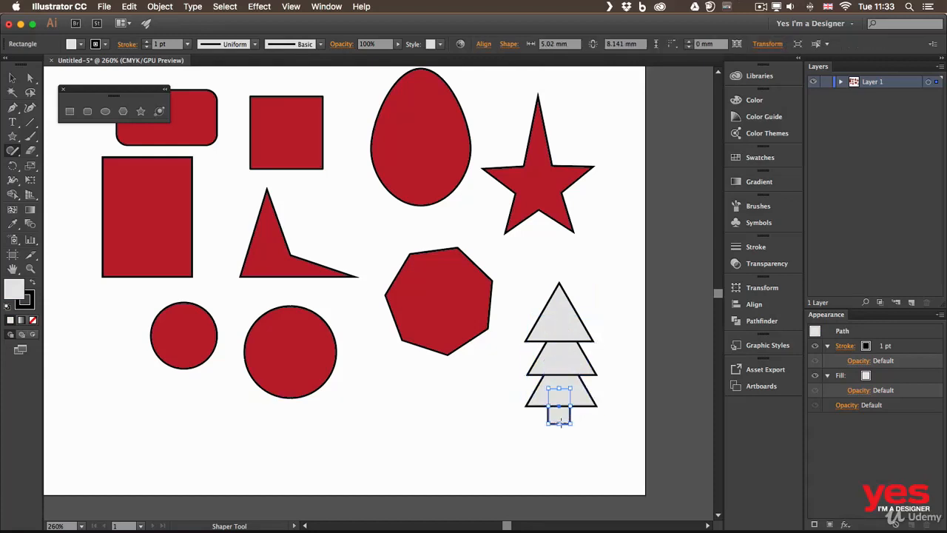
pyautogui.click(548, 312)
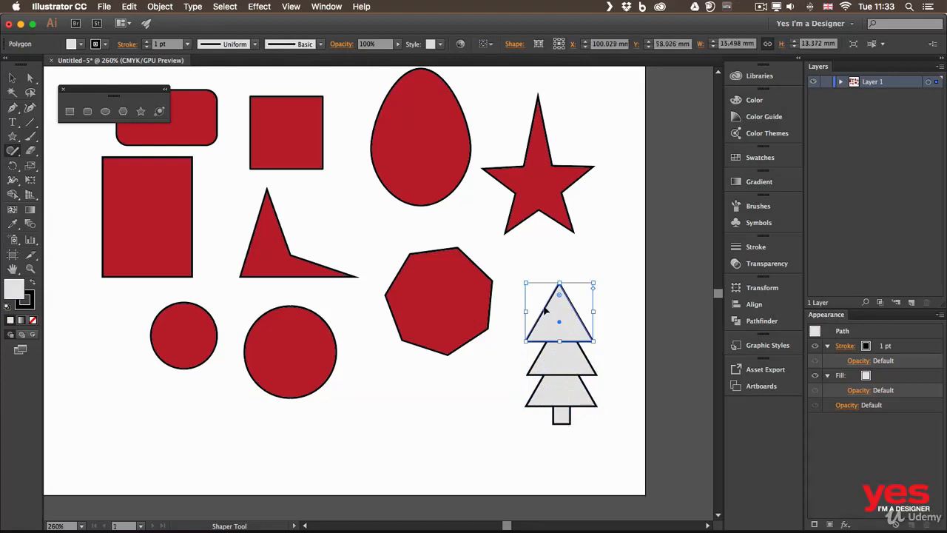
pyautogui.moveTo(525, 285); pyautogui.dragTo(527, 290)
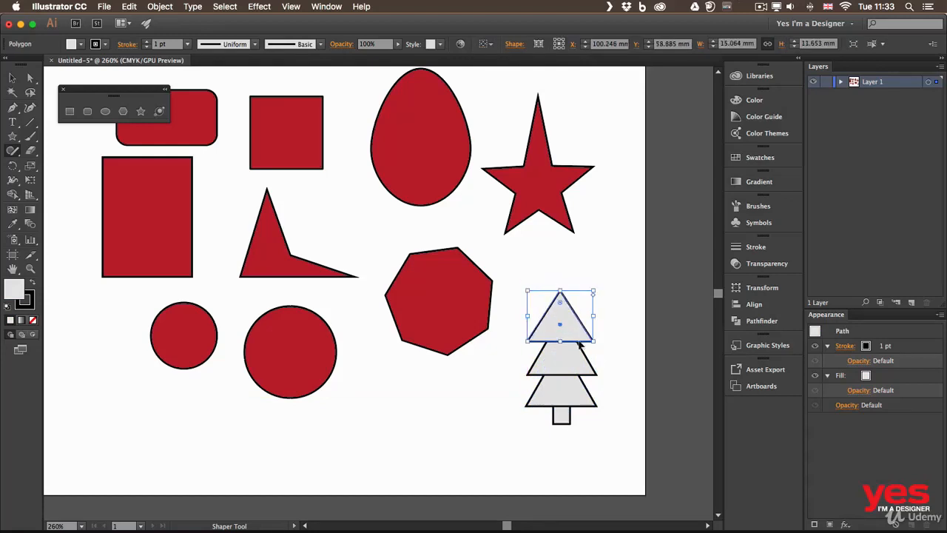
pyautogui.click(615, 334)
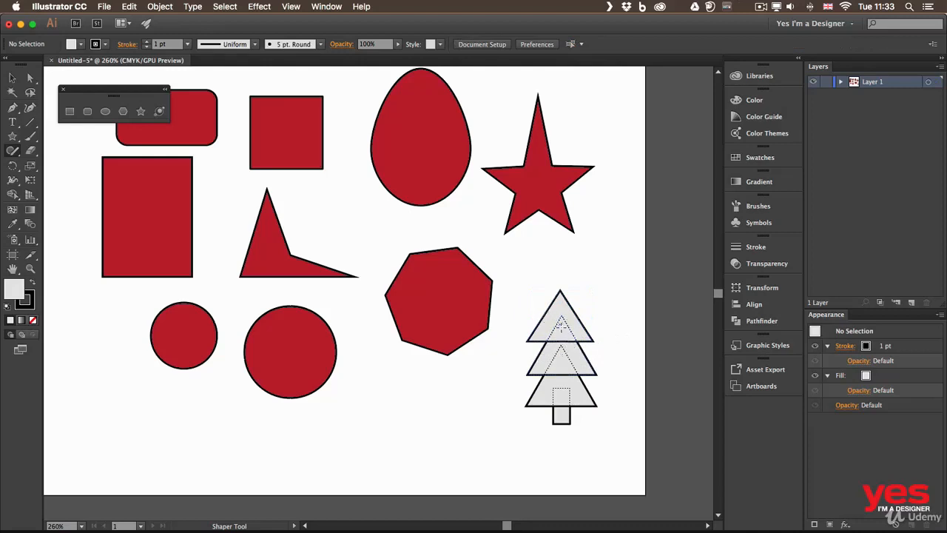
# - Merge the tree's three triangles with the Shaper tool, and narrow the top triangle to about 13.2 mm while lowering its tip slightly
pyautogui.moveTo(560, 324)
pyautogui.mouseDown()
pyautogui.moveTo(567, 318)
pyautogui.moveTo(557, 357)
pyautogui.moveTo(563, 392)
pyautogui.mouseUp()
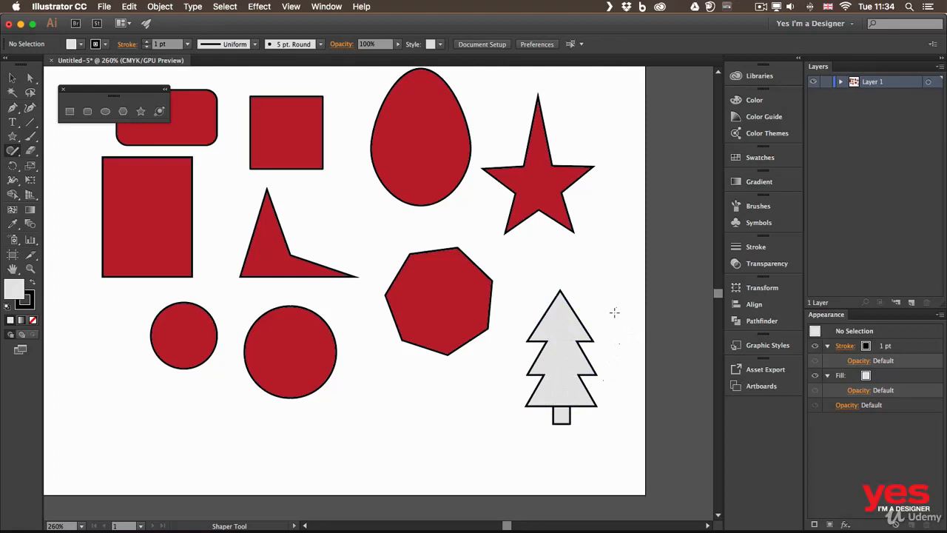
pyautogui.click(575, 312)
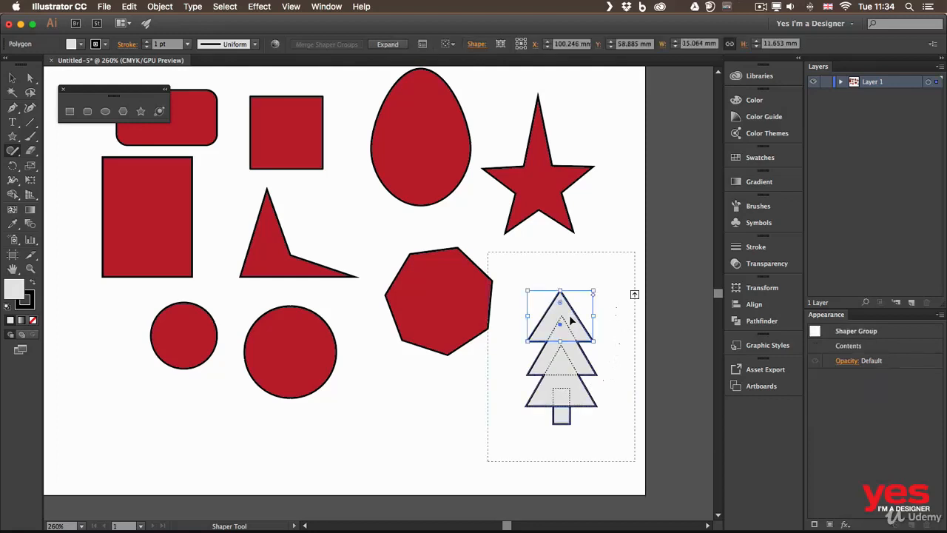
pyautogui.click(574, 316)
pyautogui.moveTo(526, 312); pyautogui.dragTo(530, 312)
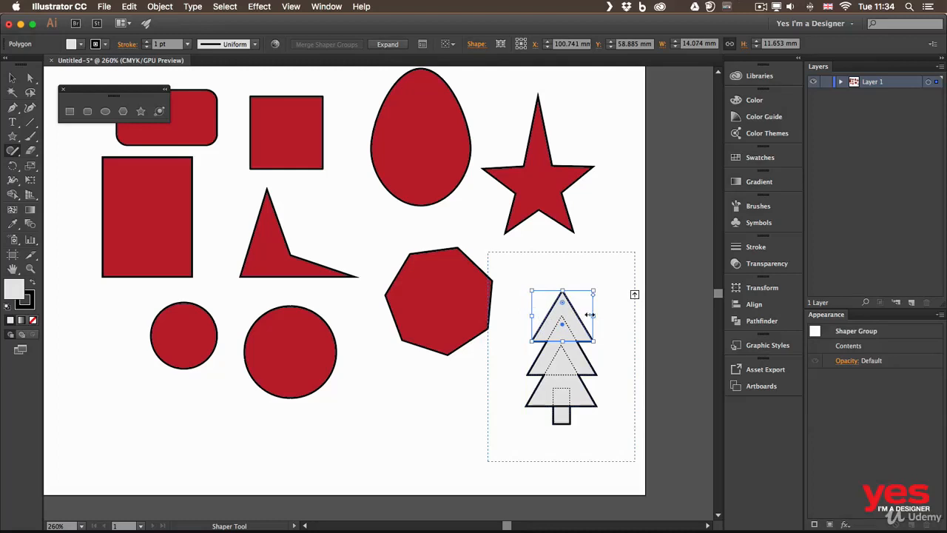
pyautogui.moveTo(593, 316); pyautogui.dragTo(560, 297)
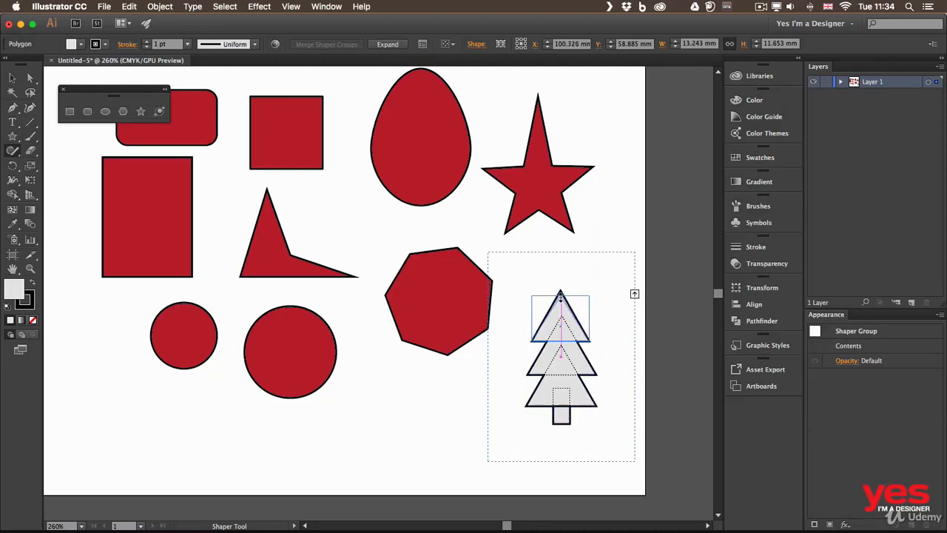
pyautogui.click(610, 323)
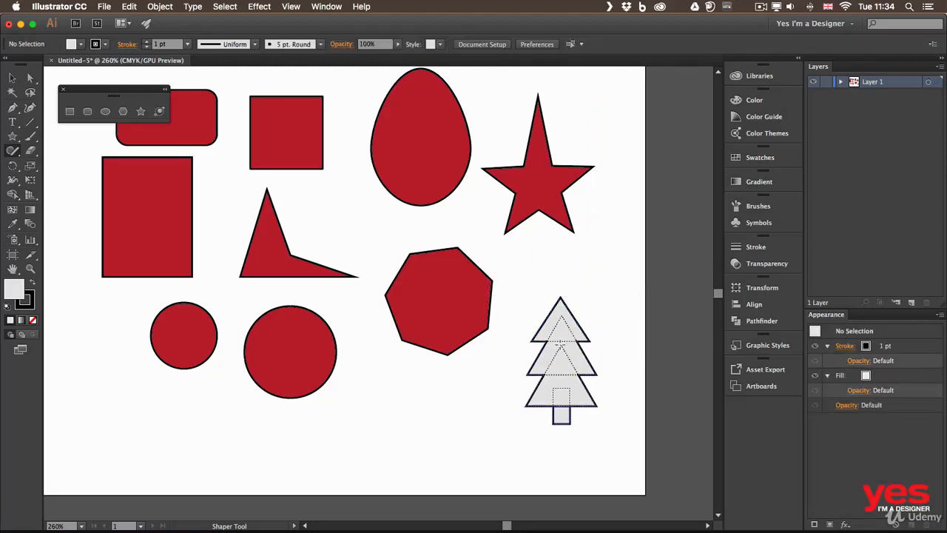
# - Fill the merged treetop of the Shaper group with a green swatch
pyautogui.click(564, 352)
pyautogui.click(565, 354)
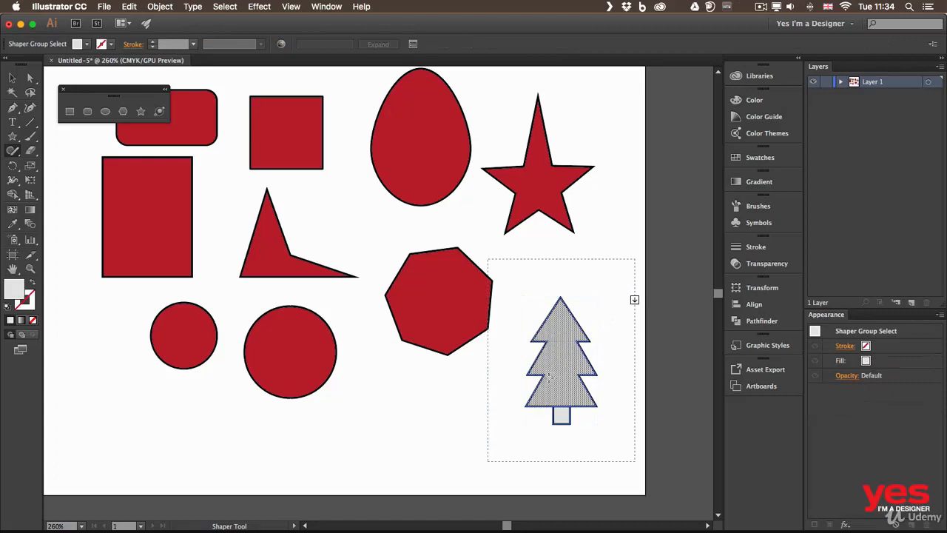
pyautogui.click(88, 46)
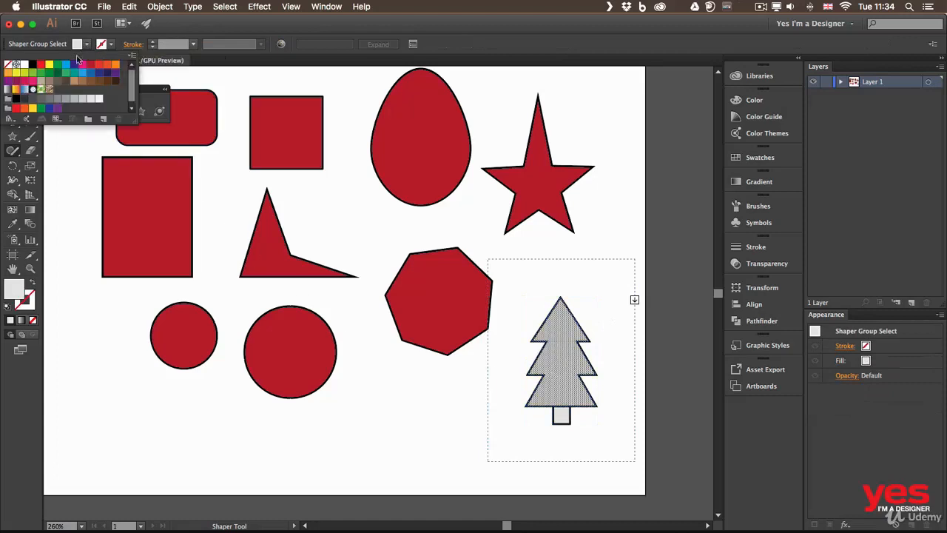
pyautogui.click(40, 74)
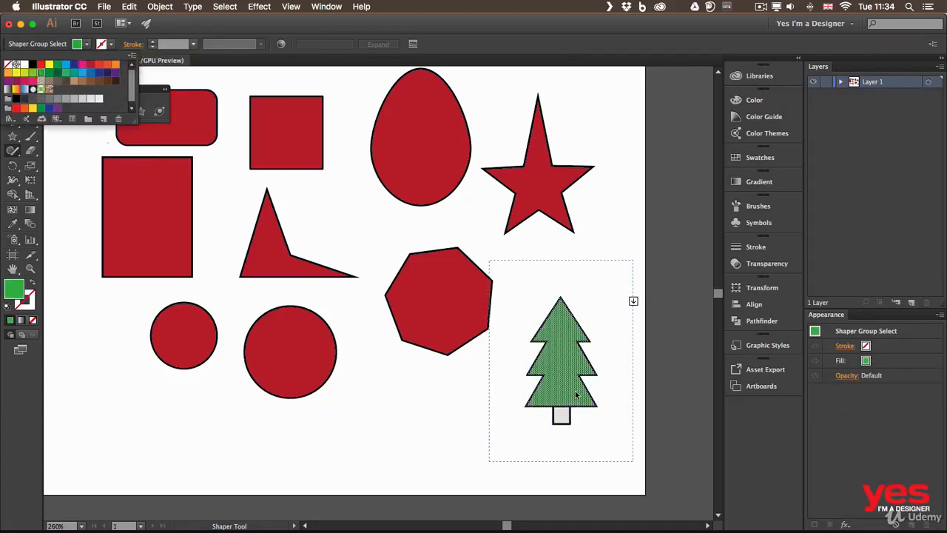
# - Fill the tree's trunk with a brown swatch and deselect the Shaper group
pyautogui.click(562, 417)
pyautogui.click(562, 417)
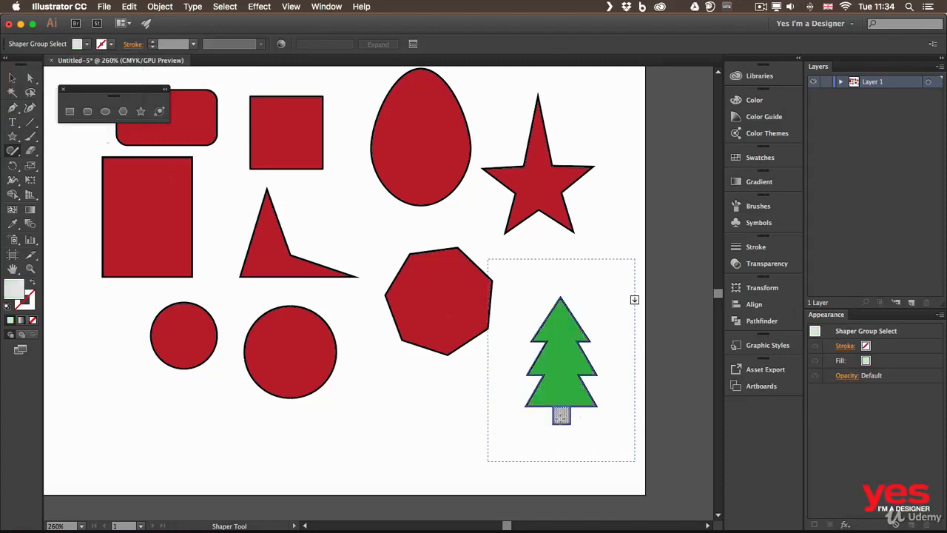
pyautogui.click(87, 45)
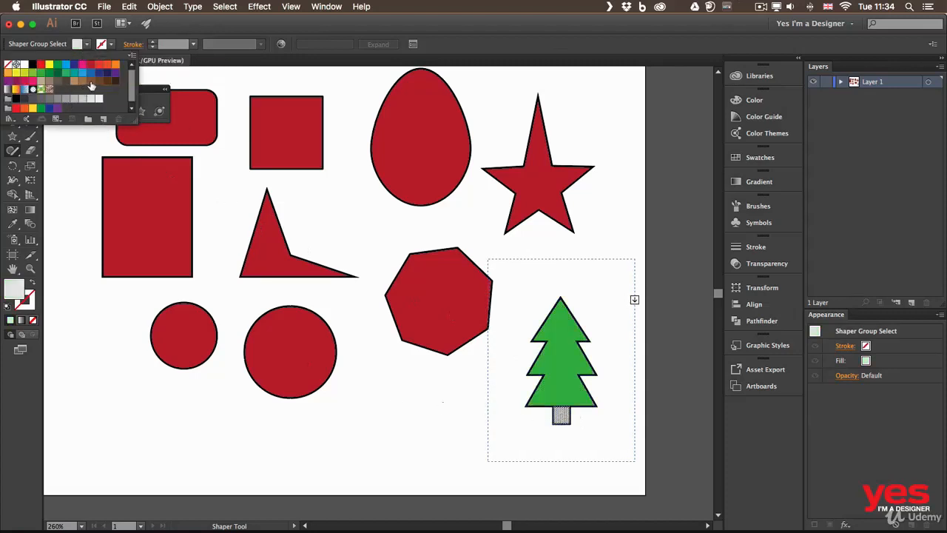
pyautogui.click(91, 80)
pyautogui.click(654, 309)
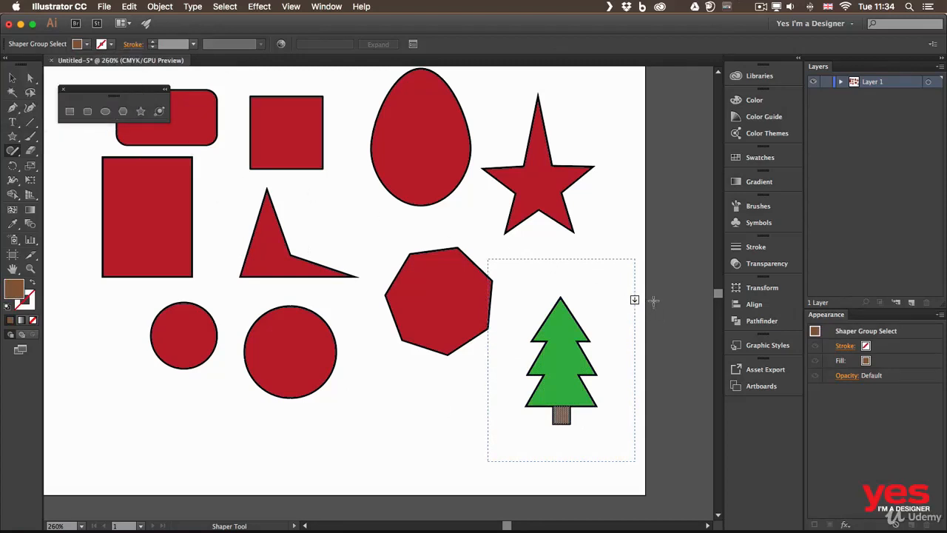
pyautogui.click(654, 299)
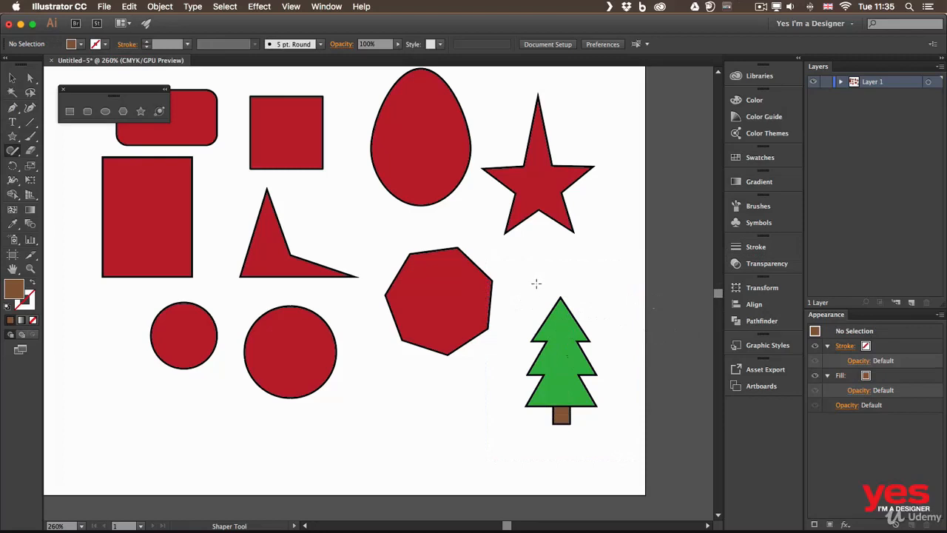
# - Try subtracting an ellipse drawn over the tree's tip with the Shaper tool, and undo the cut and the ellipse
pyautogui.moveTo(570, 279)
pyautogui.mouseDown()
pyautogui.moveTo(543, 274)
pyautogui.moveTo(529, 303)
pyautogui.moveTo(574, 313)
pyautogui.moveTo(575, 280)
pyautogui.mouseUp()
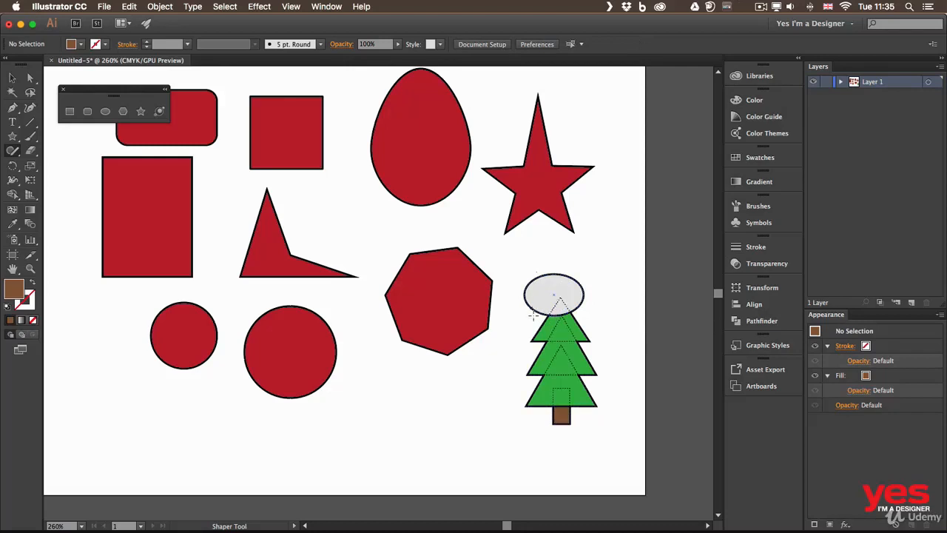
pyautogui.moveTo(526, 311)
pyautogui.mouseDown()
pyautogui.moveTo(548, 291)
pyautogui.moveTo(607, 312)
pyautogui.mouseUp()
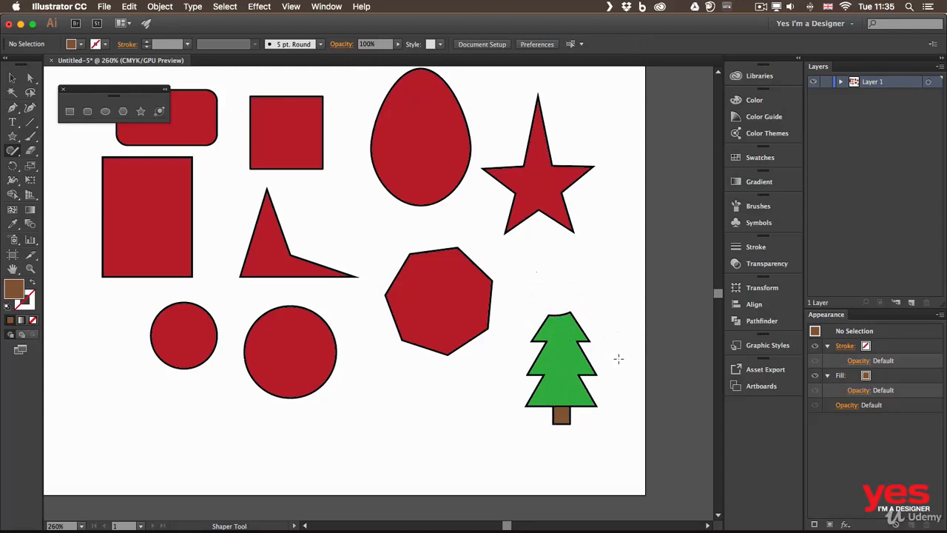
pyautogui.press('super+z')
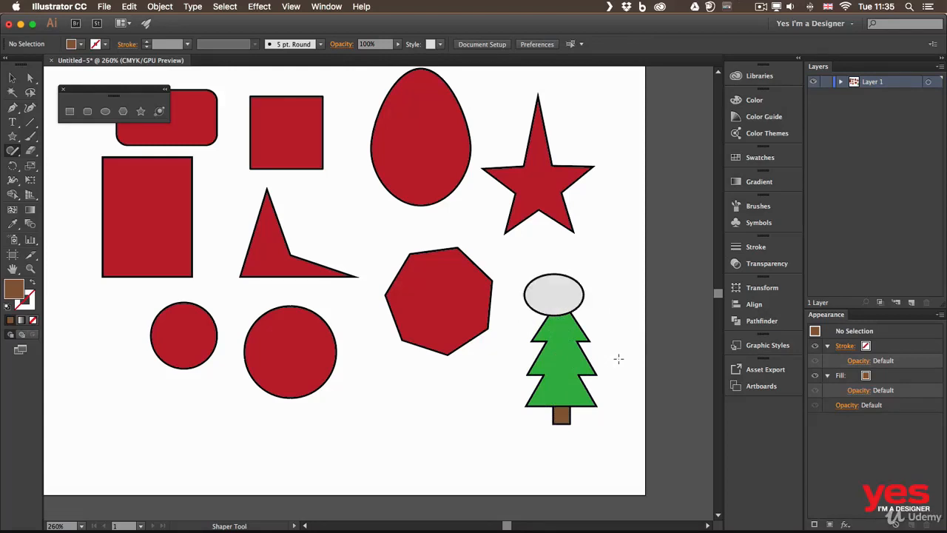
pyautogui.press('super+shift+z')
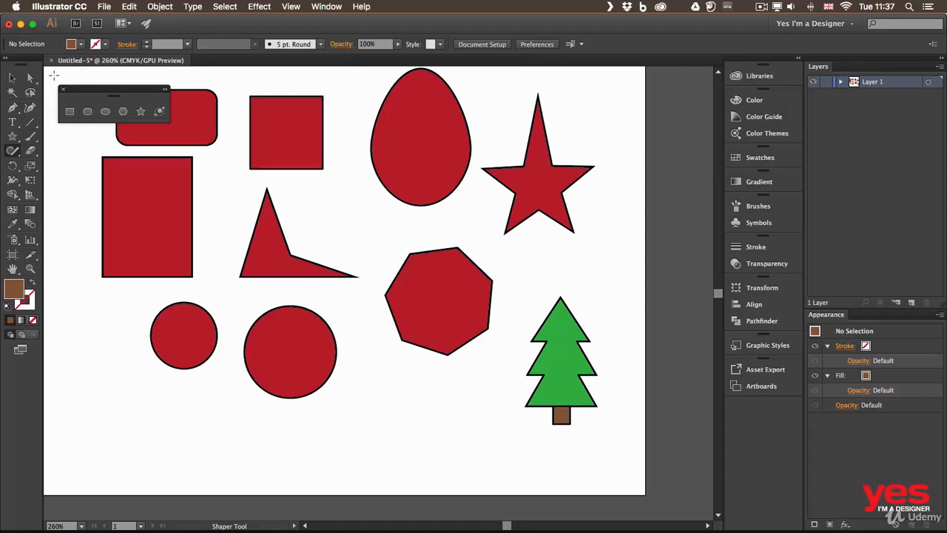
# - Set the heptagon's stroke weight to 4 pt and its stroke colour to cyan
pyautogui.click(10, 80)
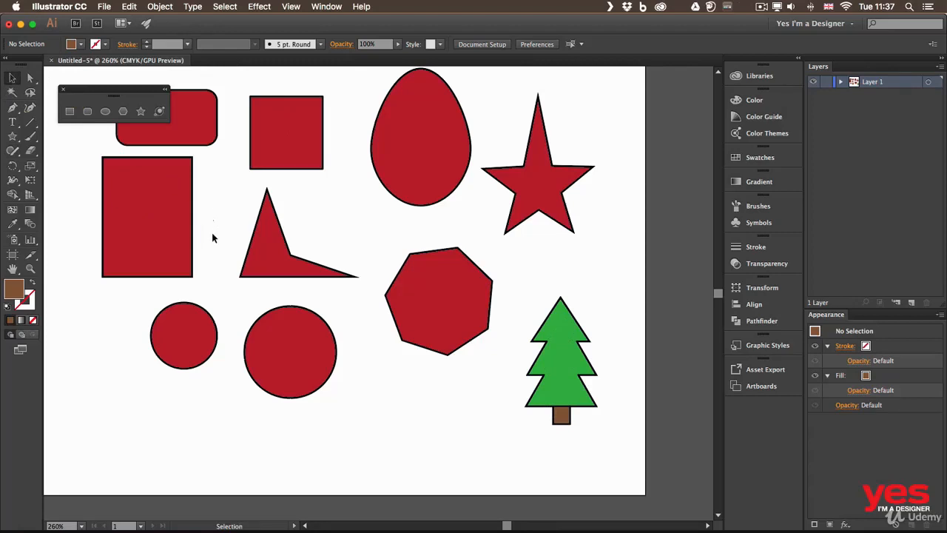
pyautogui.click(450, 299)
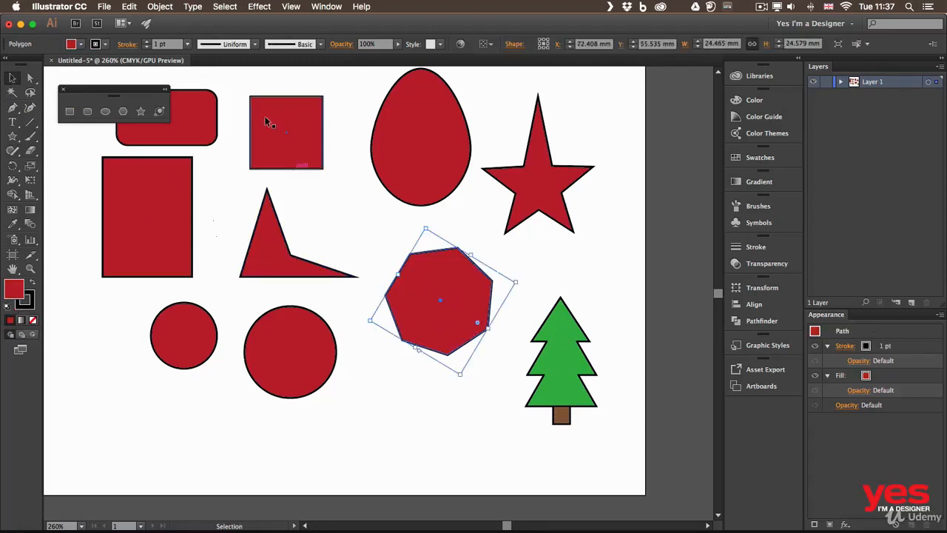
pyautogui.click(147, 42)
pyautogui.click(147, 42)
pyautogui.click(147, 43)
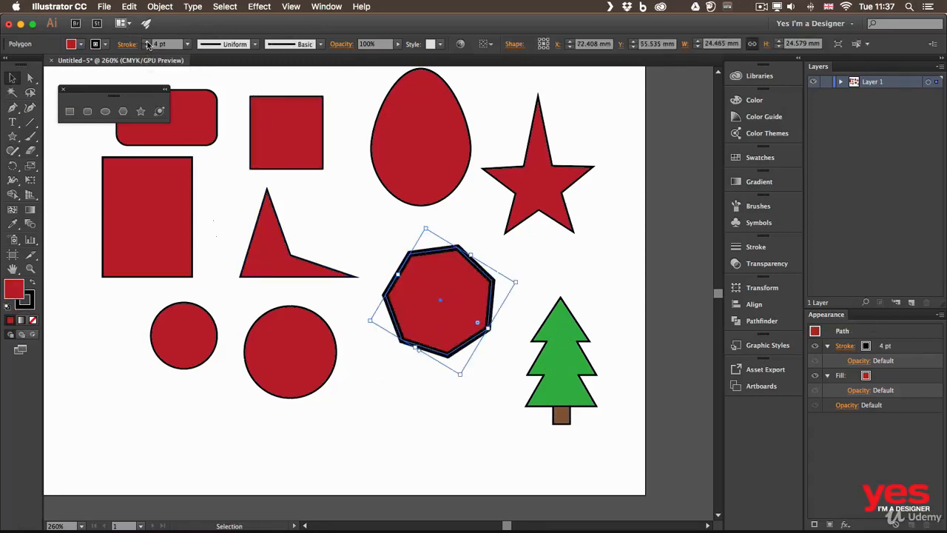
pyautogui.click(105, 45)
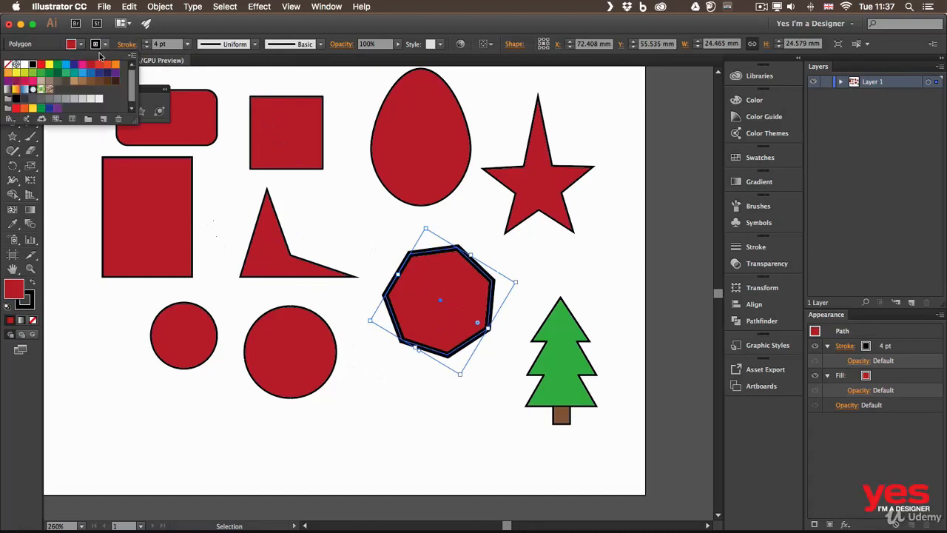
pyautogui.click(65, 66)
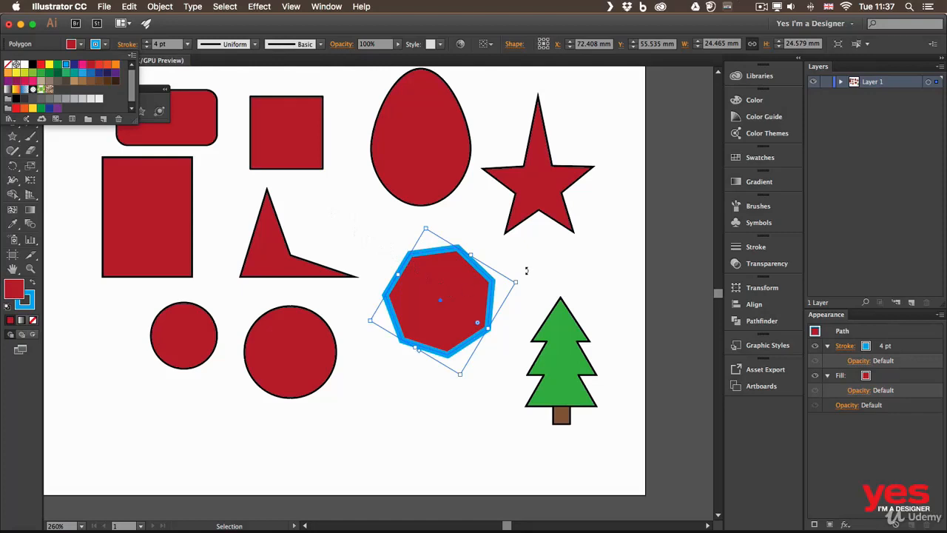
# - Swap the heptagon's fill and stroke colours repeatedly, ending with a cyan fill and a red stroke
pyautogui.click(459, 299)
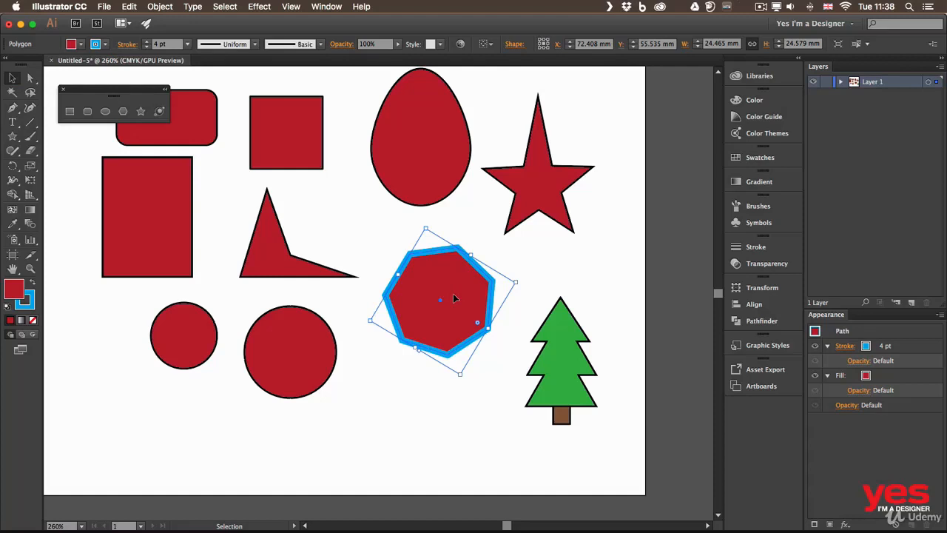
pyautogui.hotkey('shift', 'x')
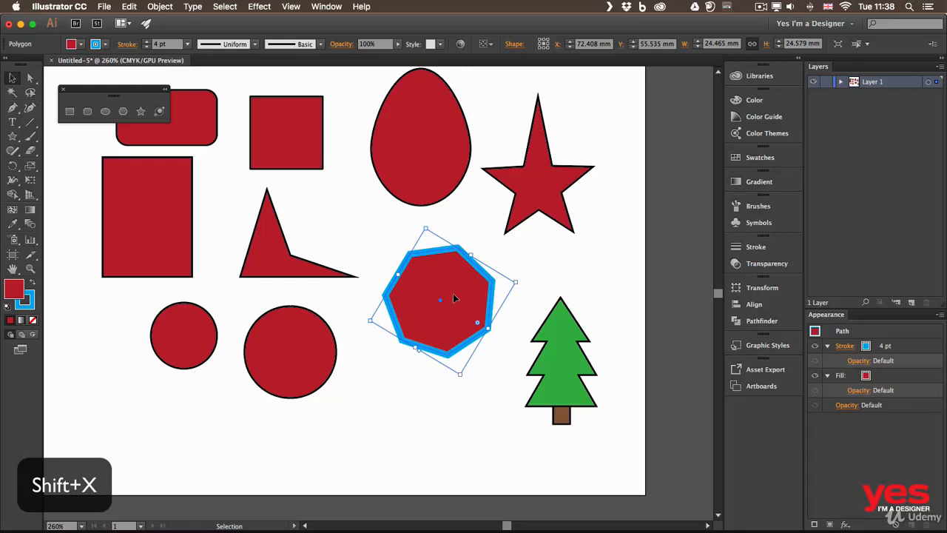
pyautogui.hotkey('shift', 'x')
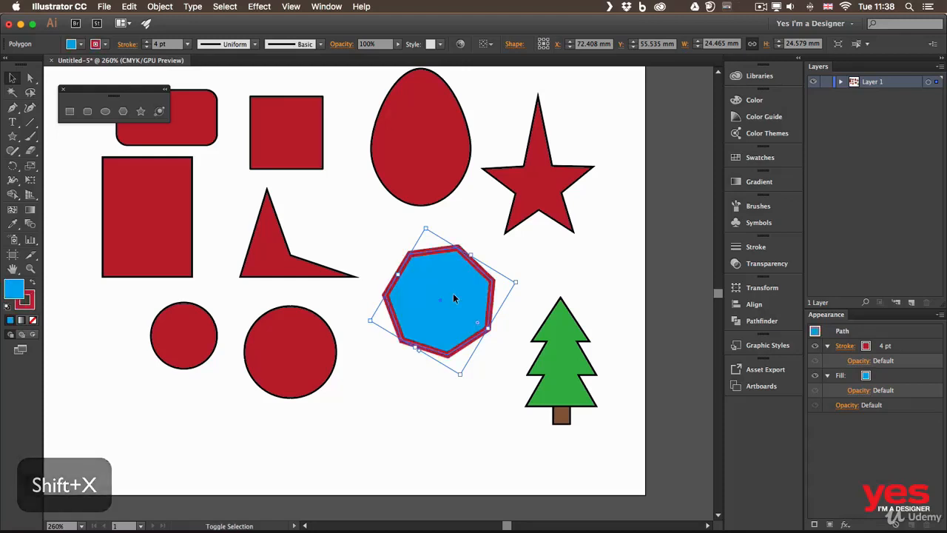
pyautogui.hotkey('shift', 'x')
pyautogui.hotkey('shift', 'x')
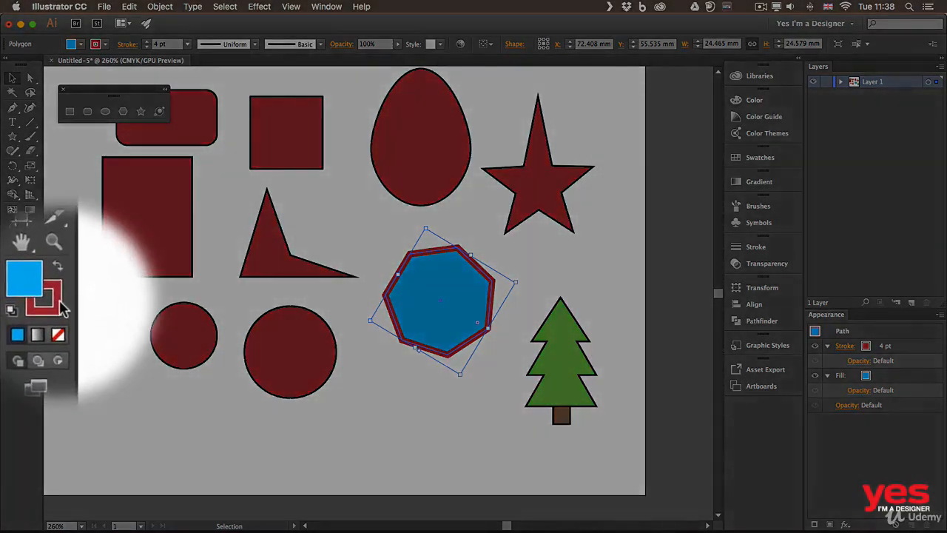
# - Try setting the heptagon's stroke to None, and undo the removal
pyautogui.click(32, 302)
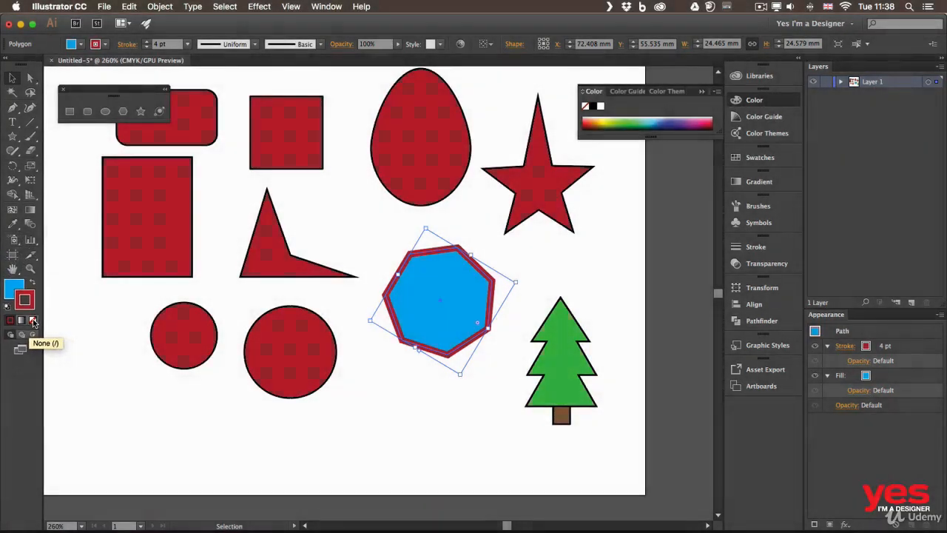
pyautogui.click(32, 321)
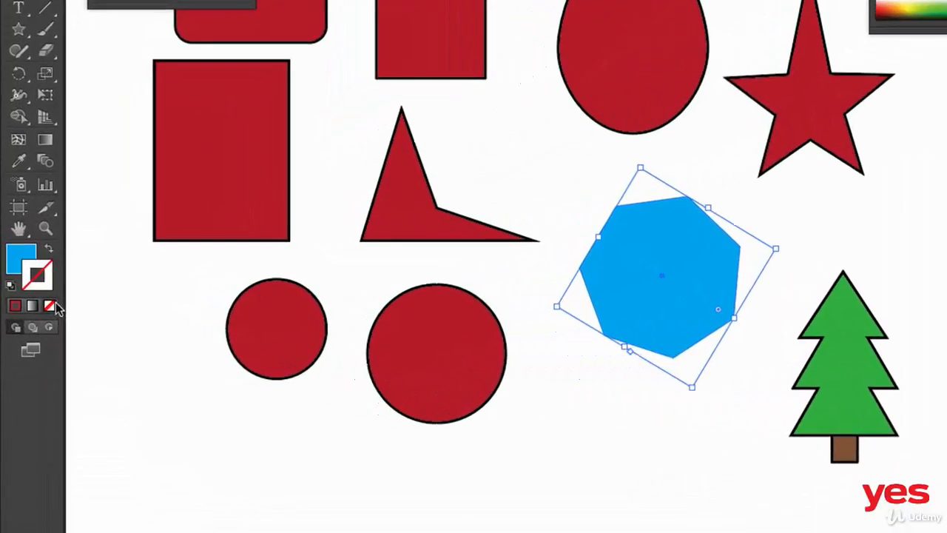
pyautogui.press('super+z')
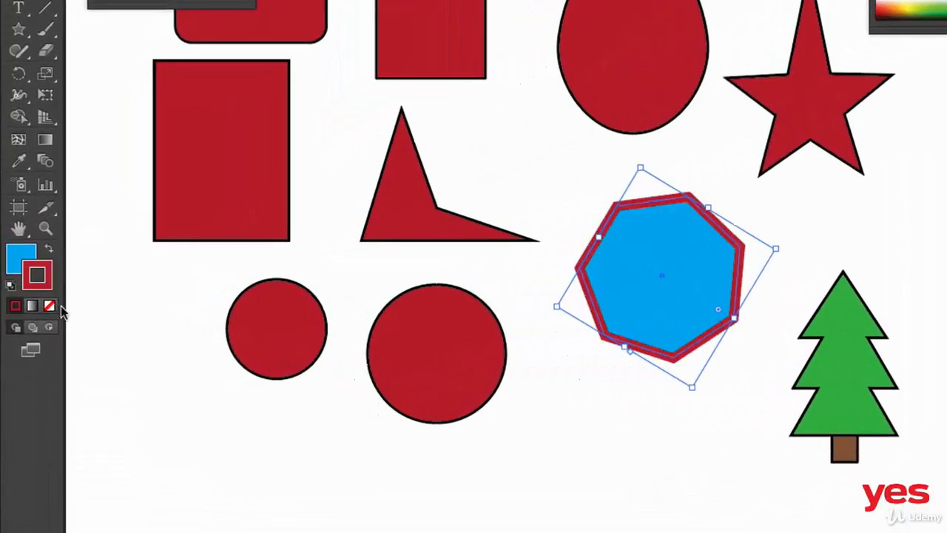
# - Toggle the active colour attribute between fill and stroke several times, ending with the stroke active
pyautogui.press('x')
pyautogui.press('x')
pyautogui.press('x')
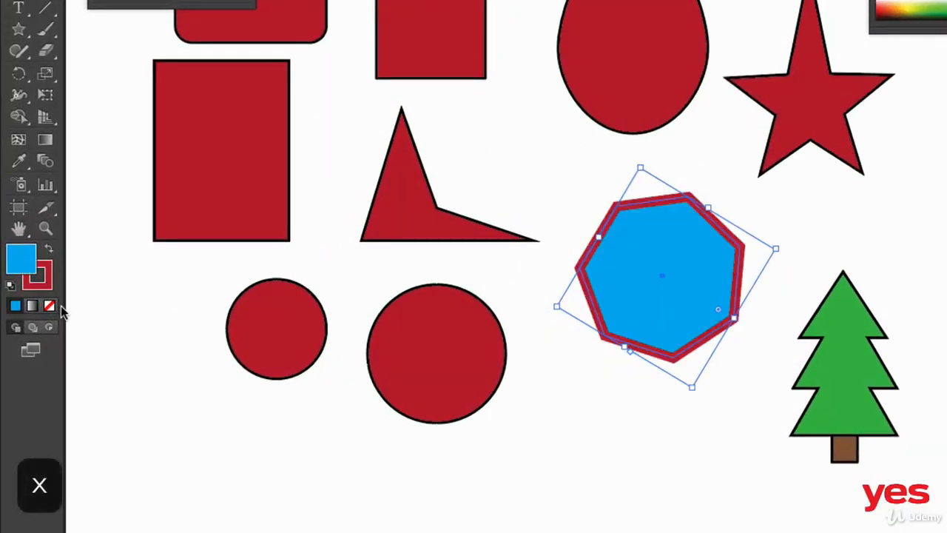
pyautogui.press('x')
pyautogui.press('x')
pyautogui.press('x')
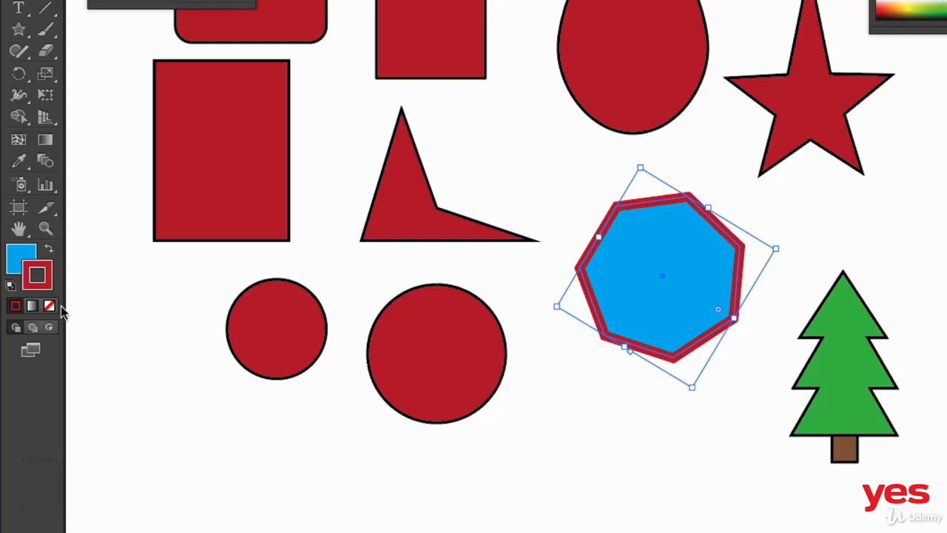
# - Set the heptagon's stroke and fill to None, and restore the default white fill and black stroke
pyautogui.click(60, 309)
pyautogui.press('/')
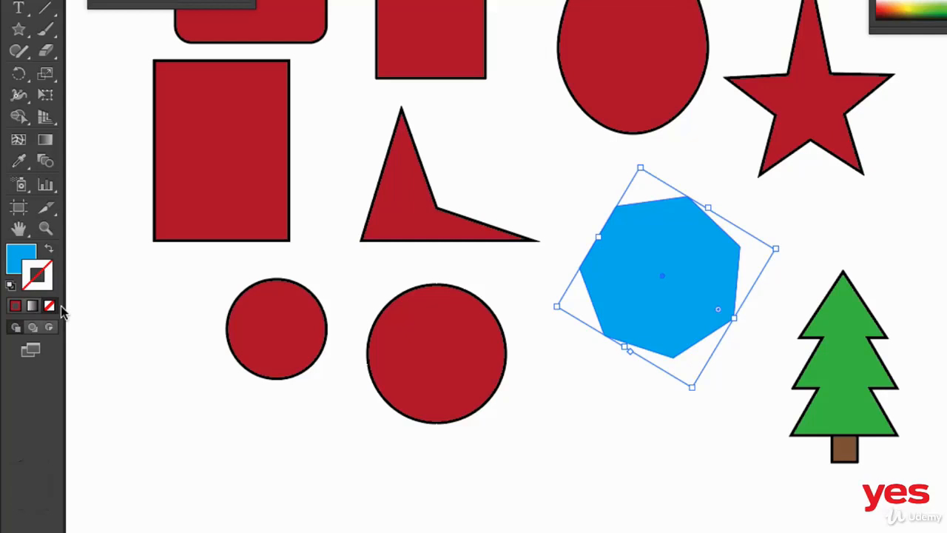
pyautogui.press('x')
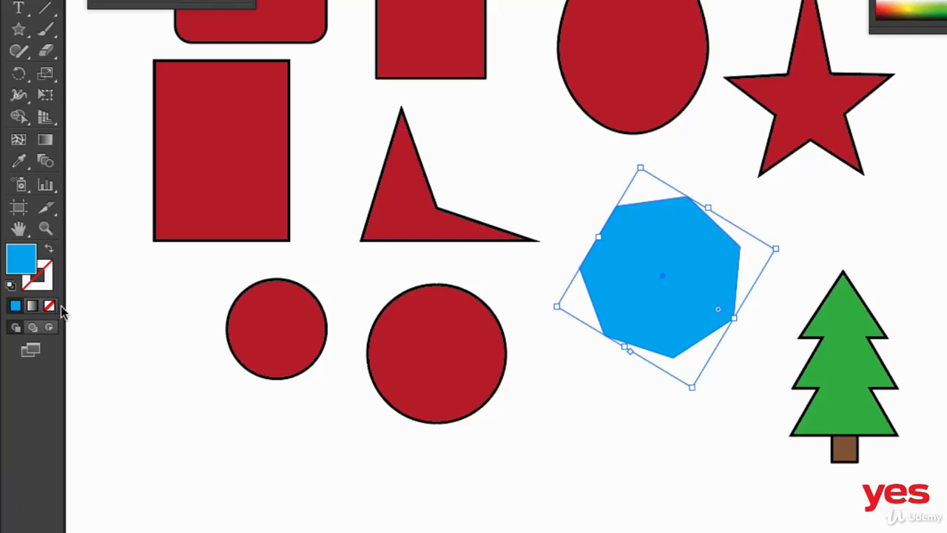
pyautogui.press('/')
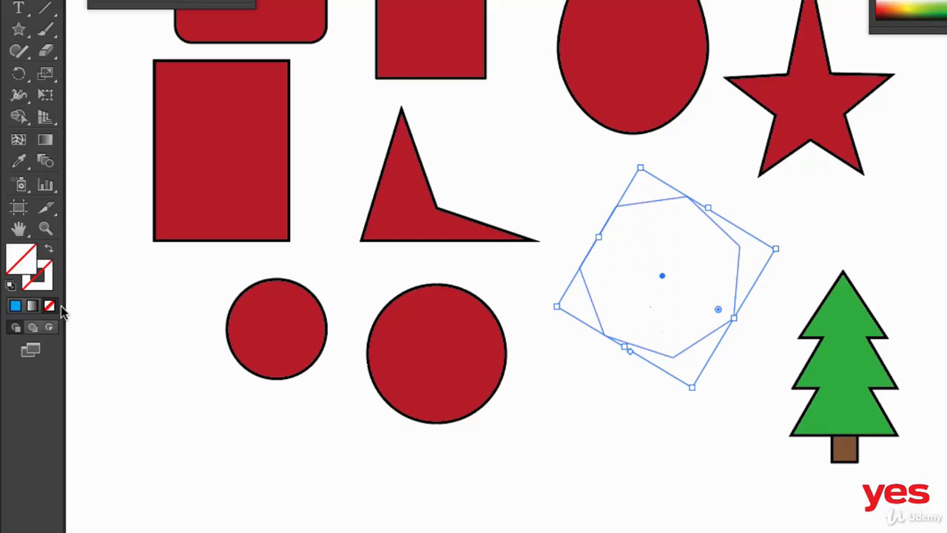
pyautogui.press('d')
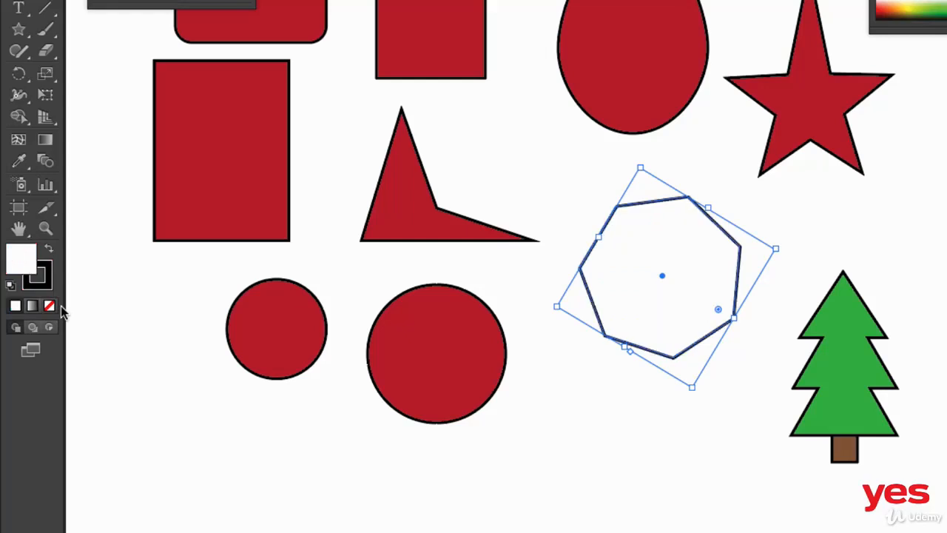